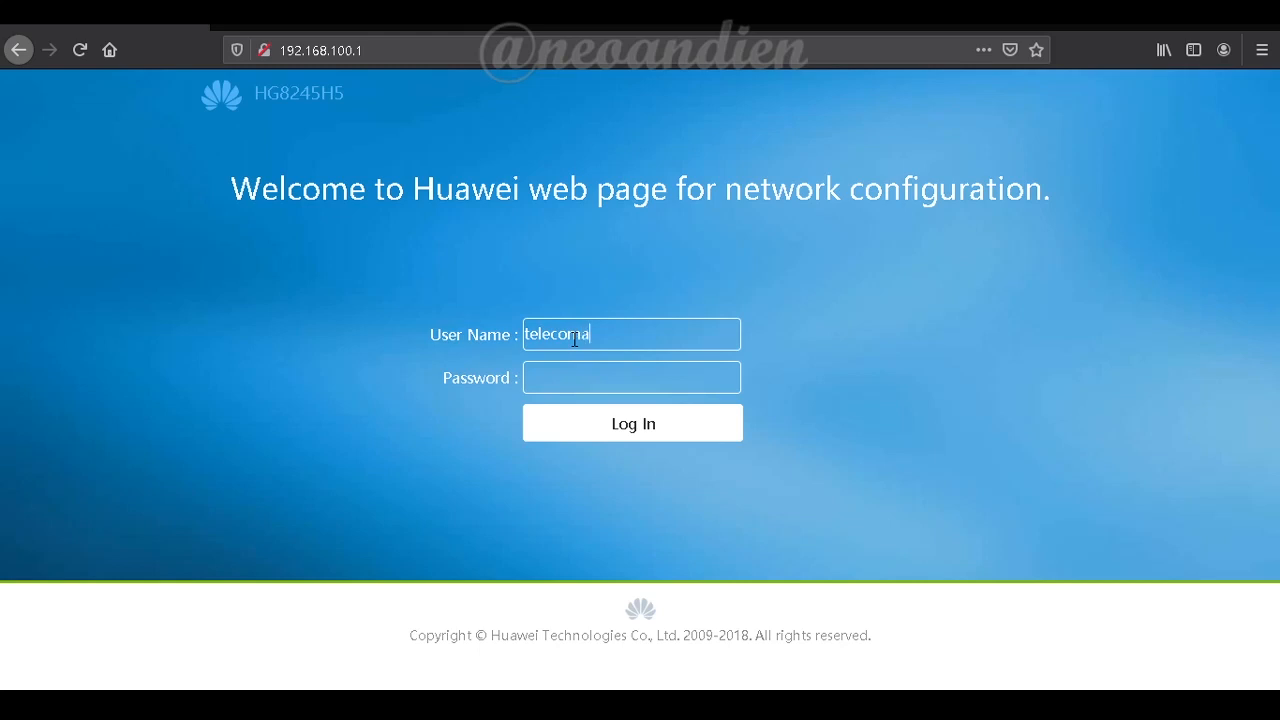
Step: Complete the user name as telecomadmin and enter the account password in the router's login form
key(Tab)
text(admi)
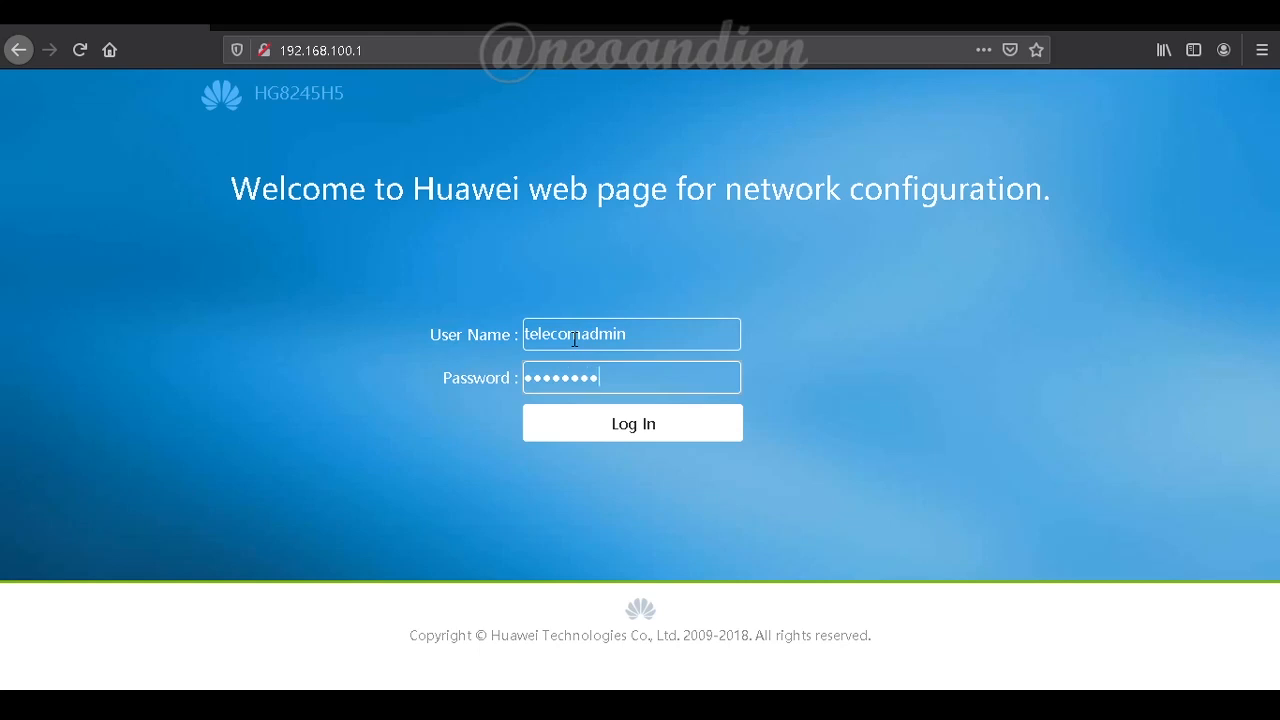
Step: Submit the router login without saving the credentials in the browser, and open the advanced WLAN settings
key(Return)
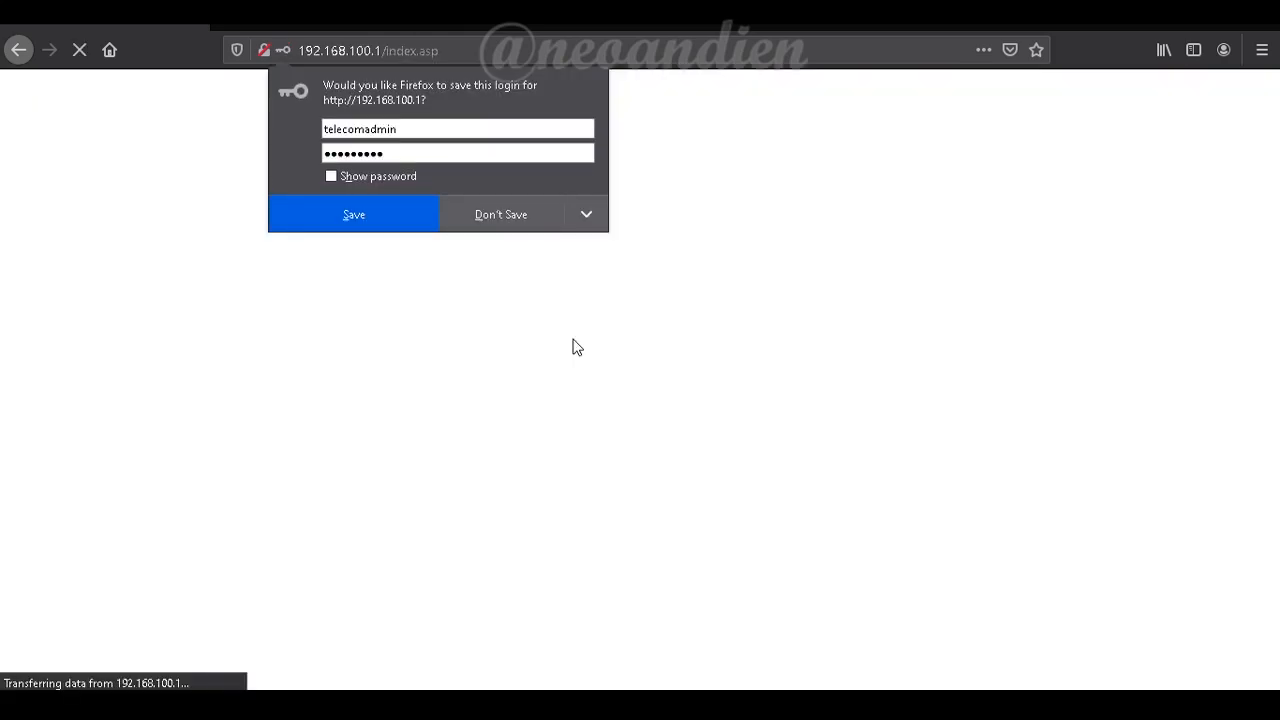
click(526, 212)
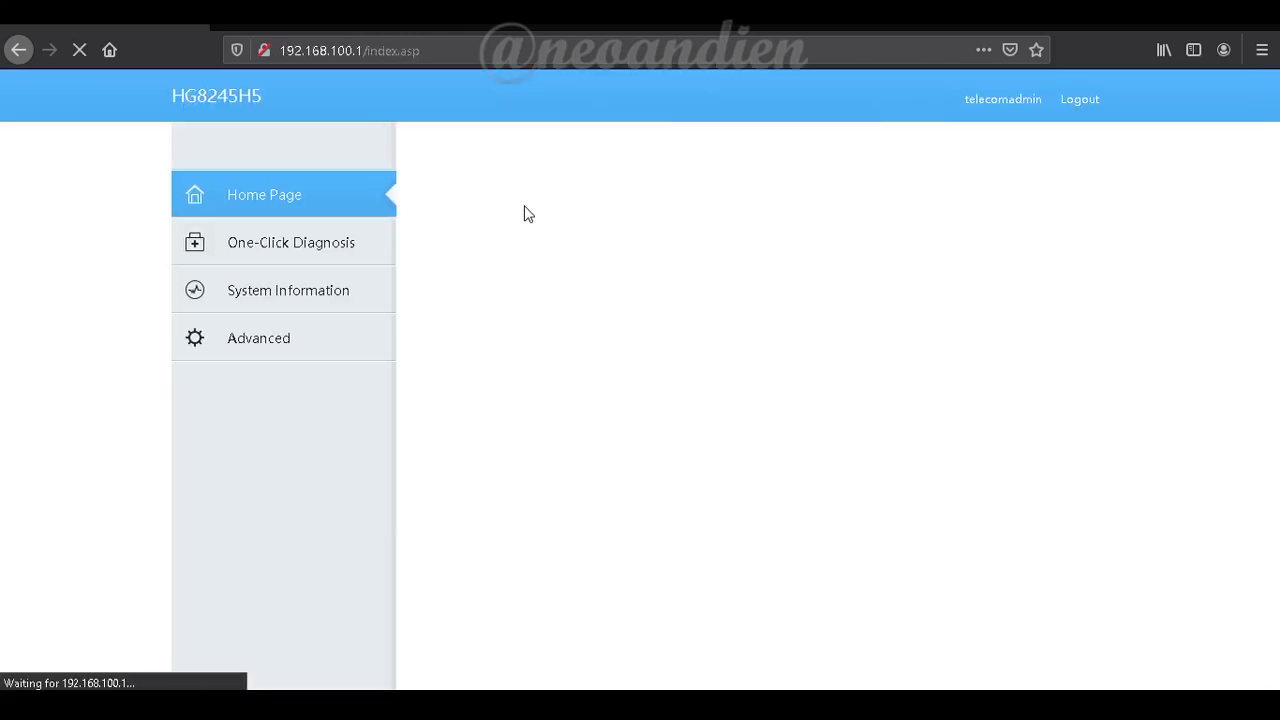
click(310, 341)
click(276, 434)
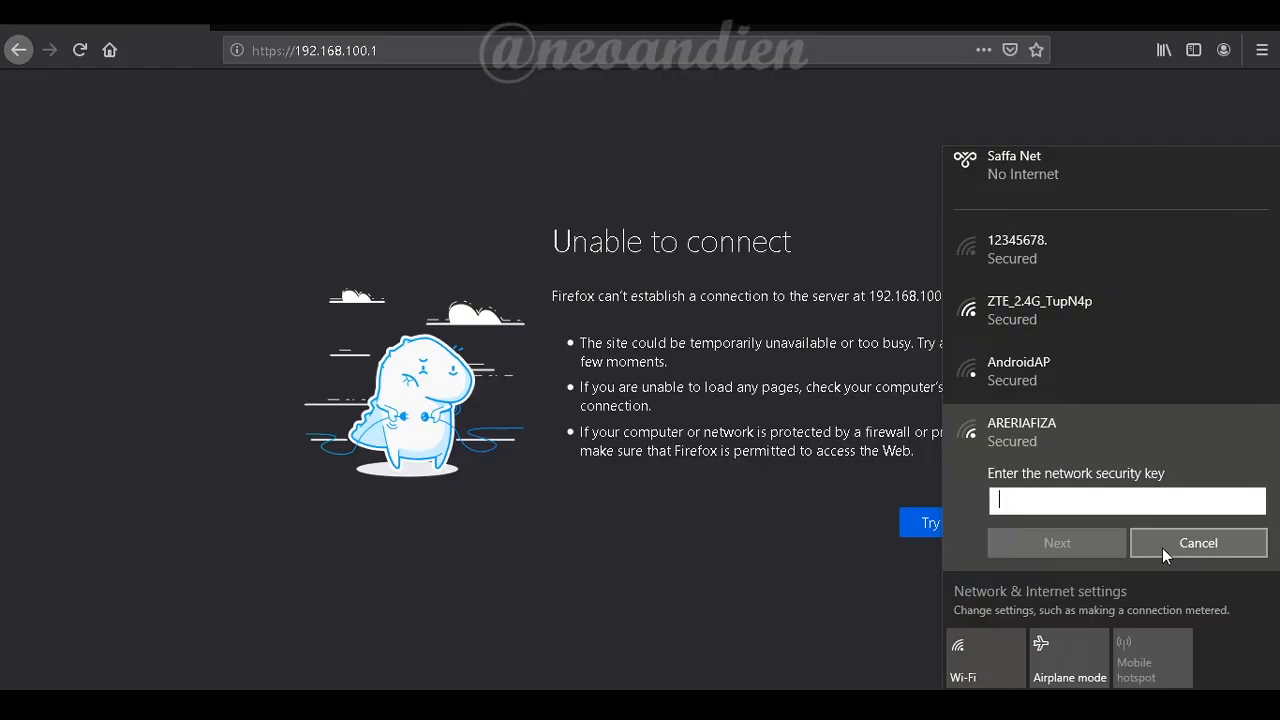
Step: Connect to the ARERIAFIZA Wi-Fi network by entering its network security key, and decline making the PC discoverable
text(••••••)
text(••••)
key(Return)
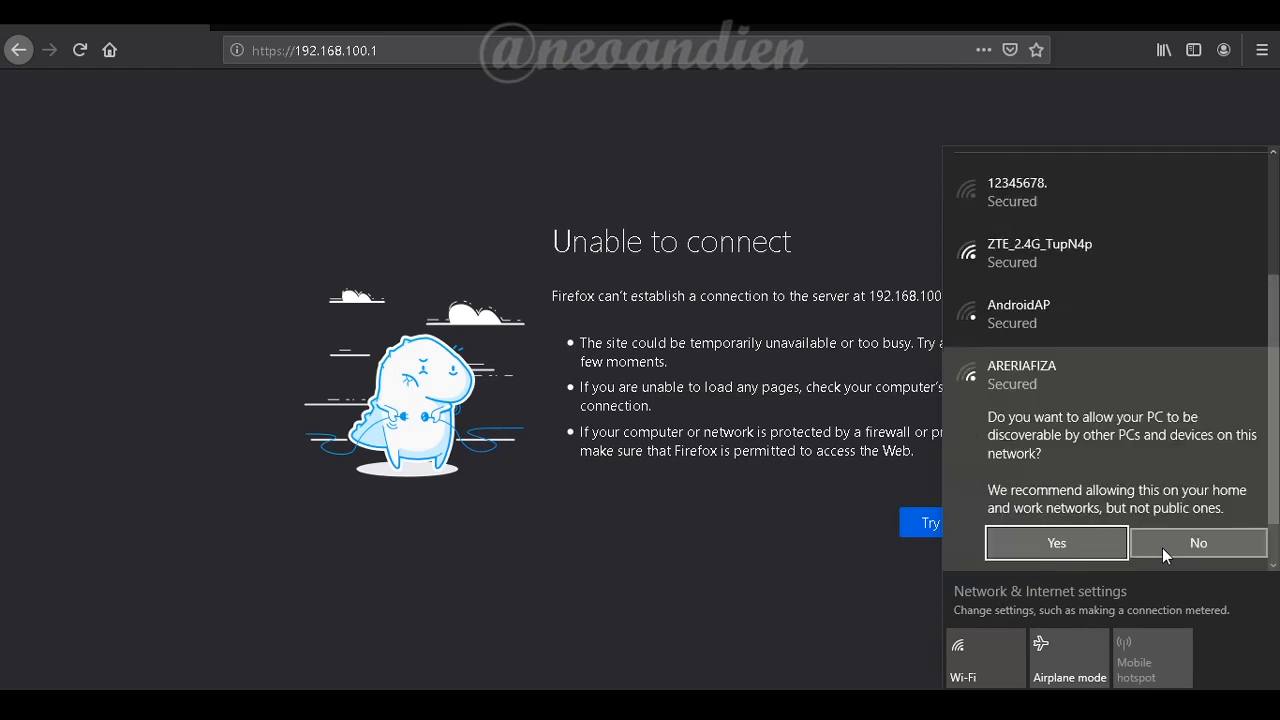
click(1162, 548)
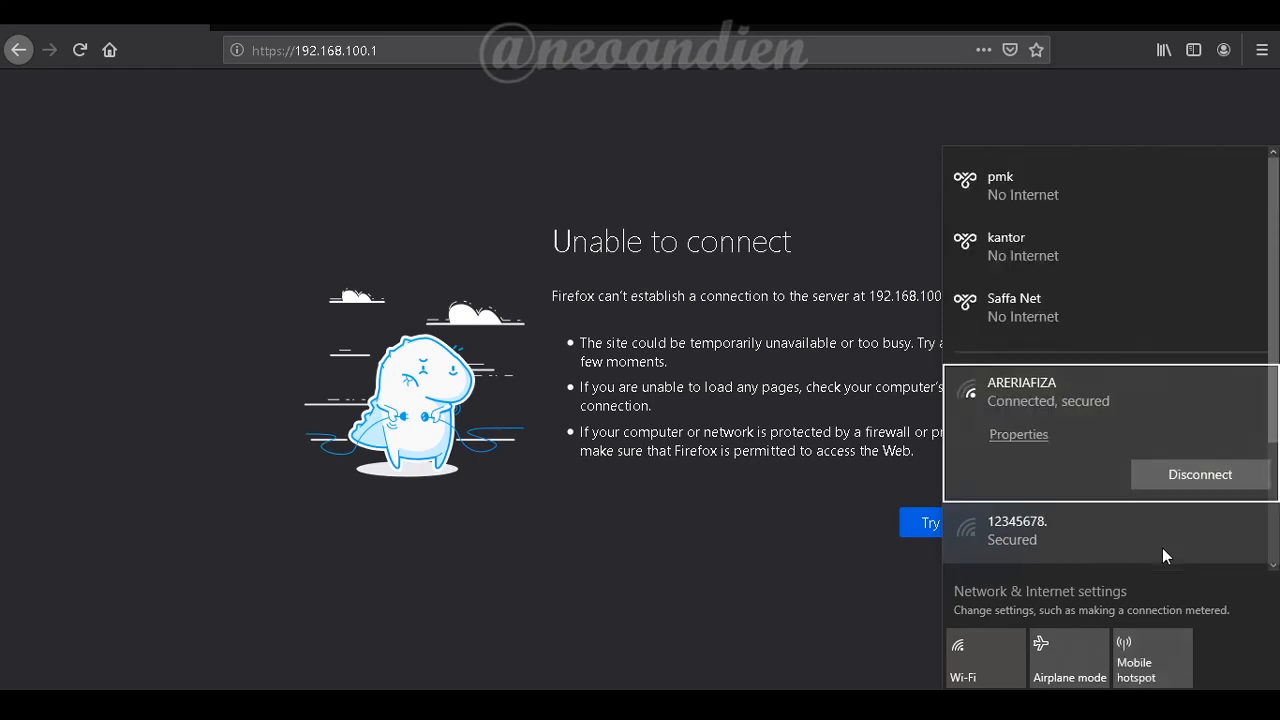
click(800, 341)
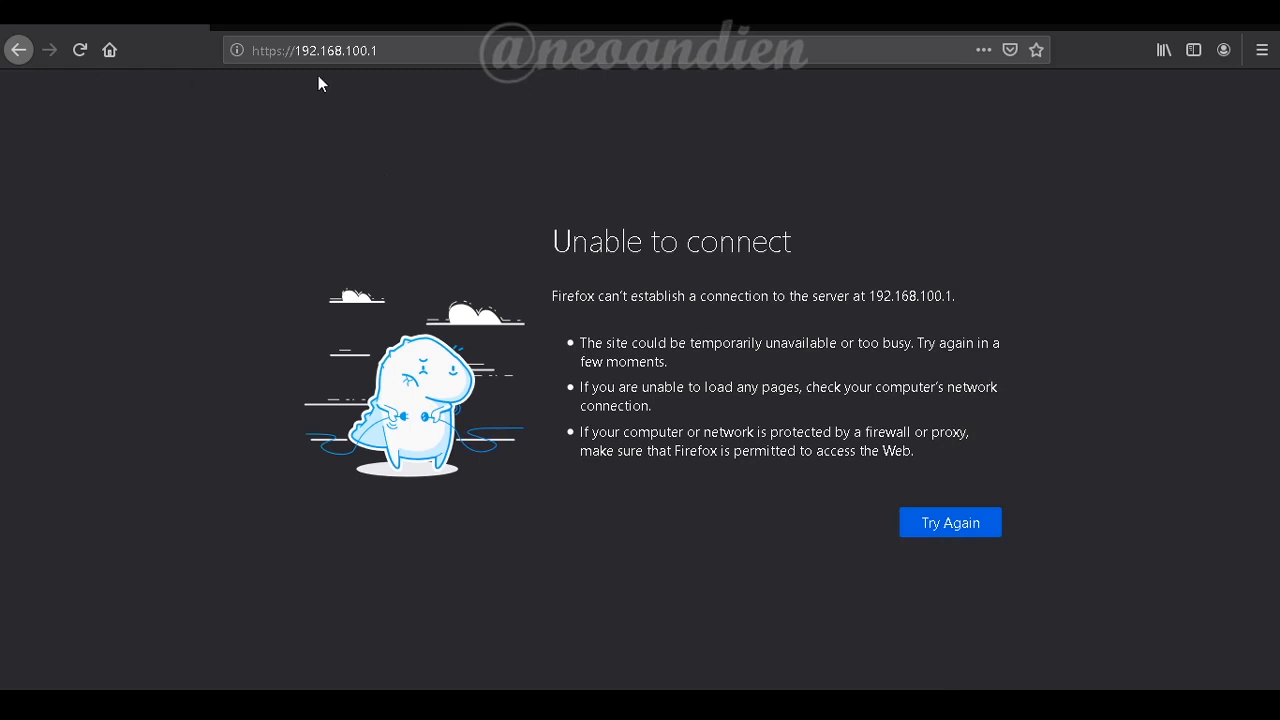
click(80, 50)
click(286, 51)
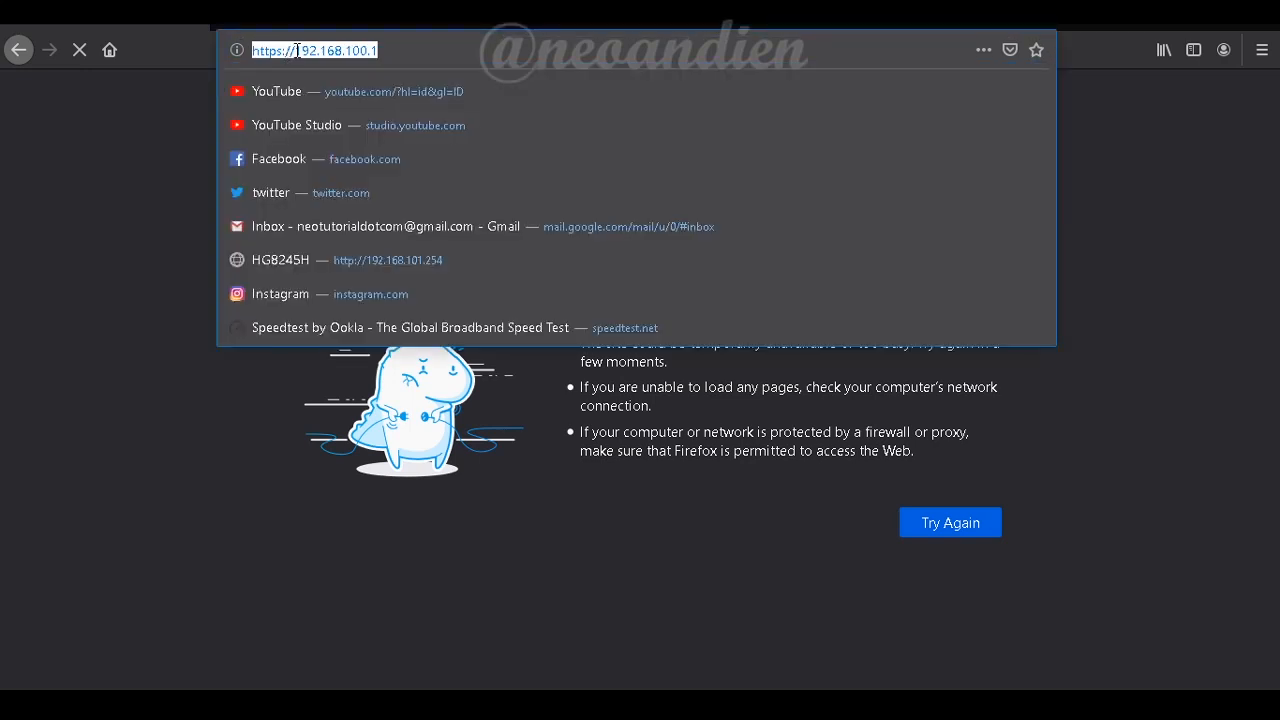
click(297, 51)
key(BackSpace)
key(BackSpace)
key(BackSpace)
key(BackSpace)
key(BackSpace)
key(BackSpace)
key(BackSpace)
key(BackSpace)
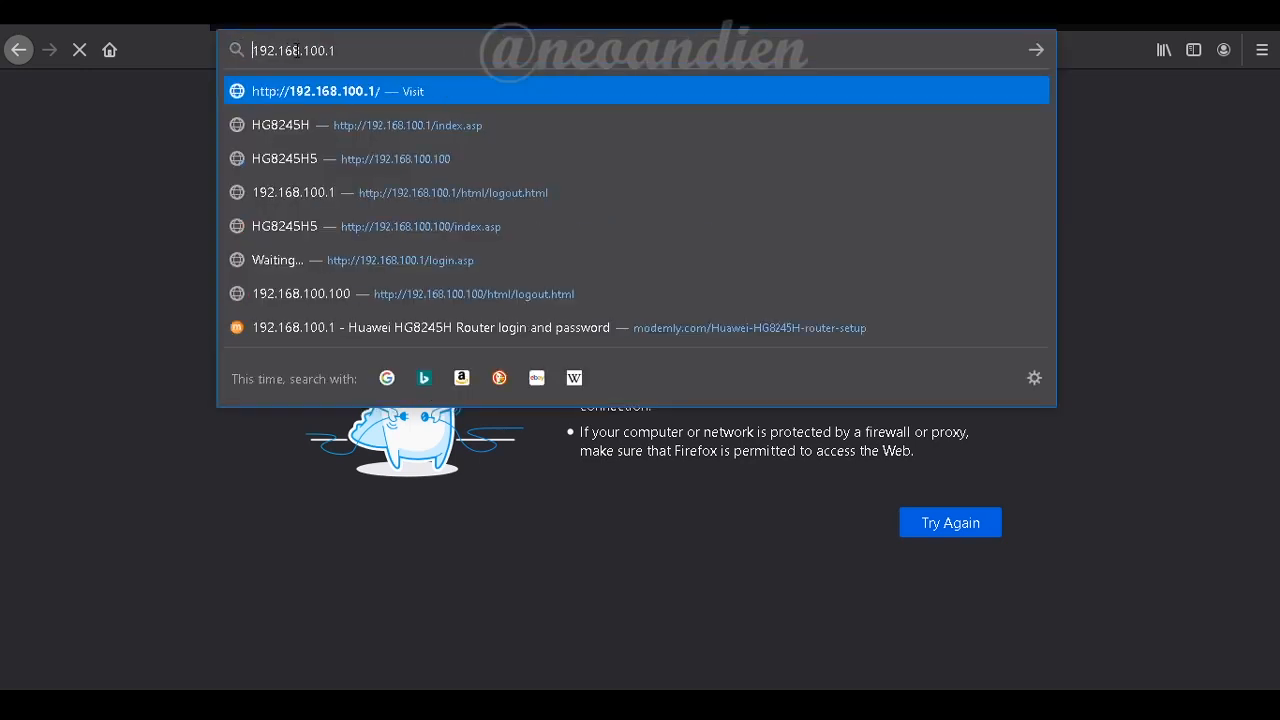
key(Return)
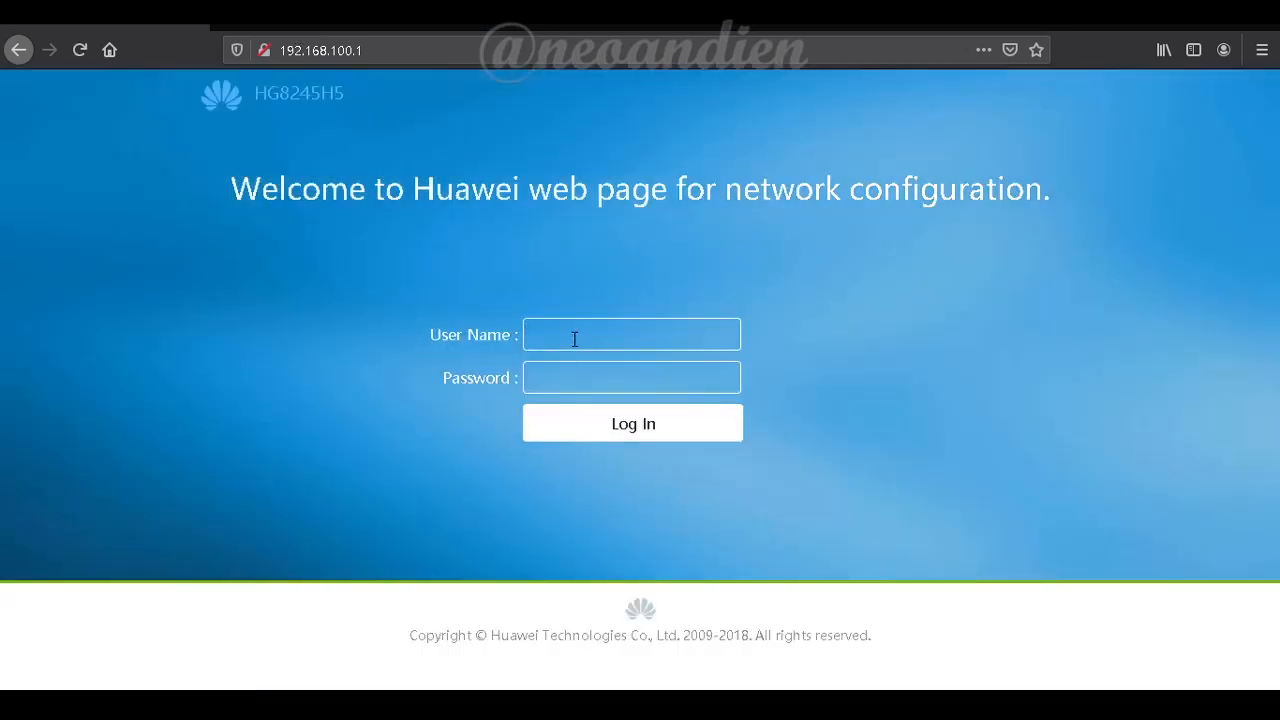
Step: Log in to the router as telecomadmin with the account password, and decline saving the login in the browser
text(telecomadmin)
key(Tab)
text(*********)
key(Return)
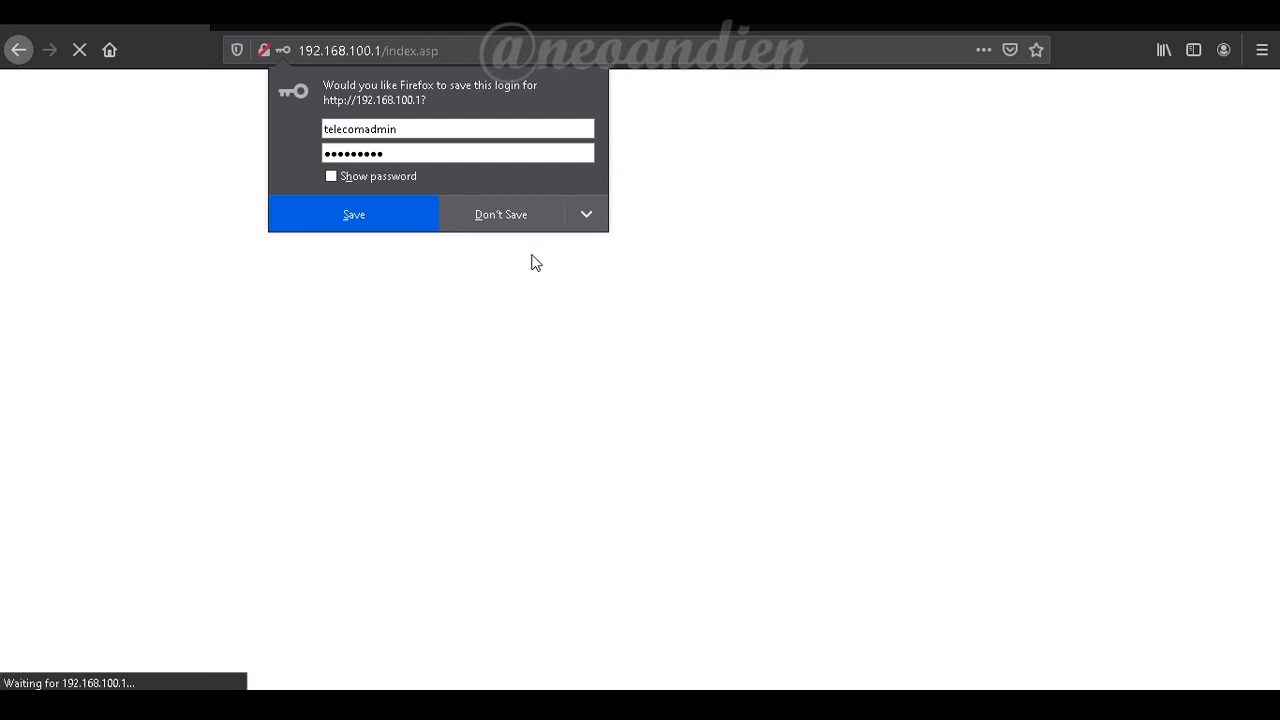
click(525, 211)
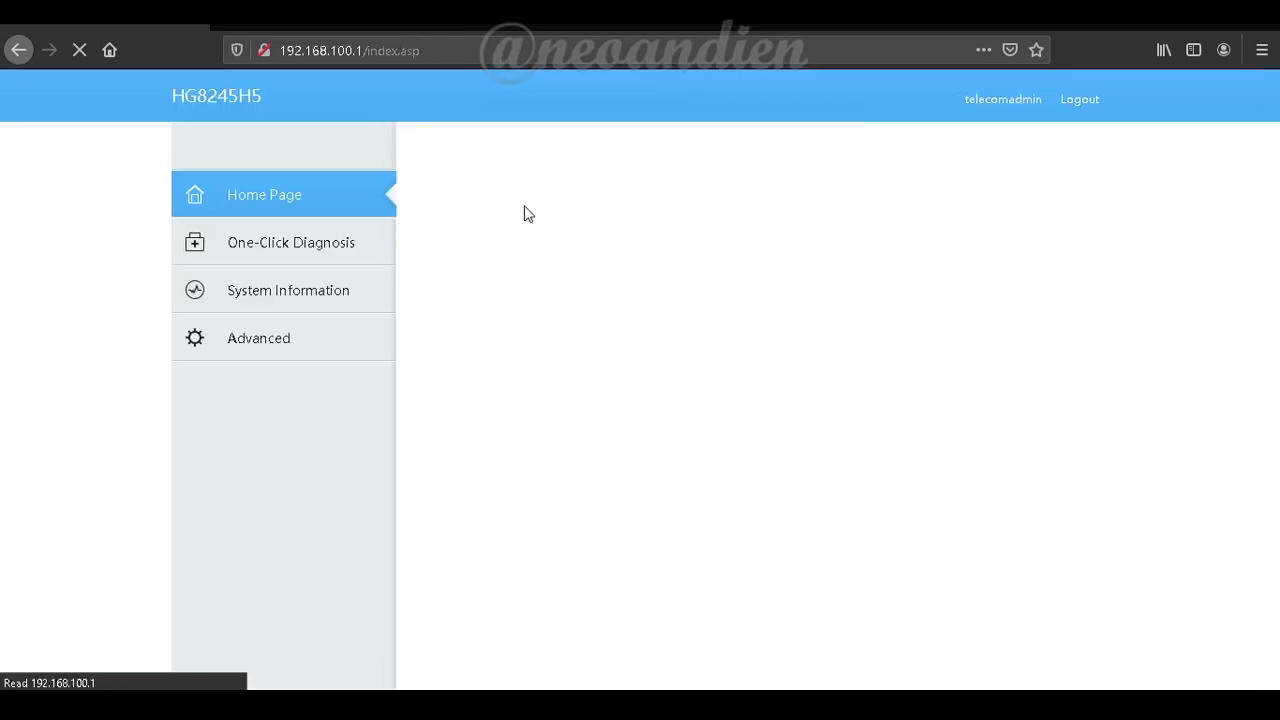
Step: Open the WLAN Basic Configuration page under the advanced settings
click(310, 342)
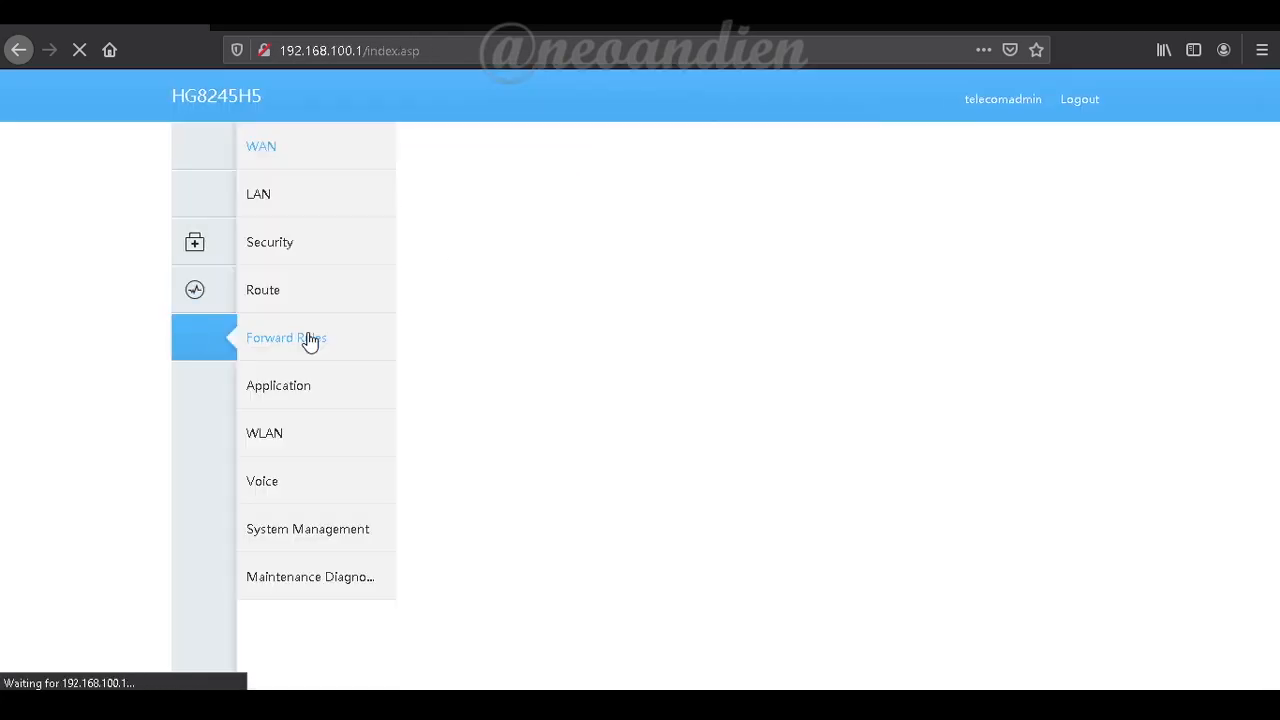
click(275, 432)
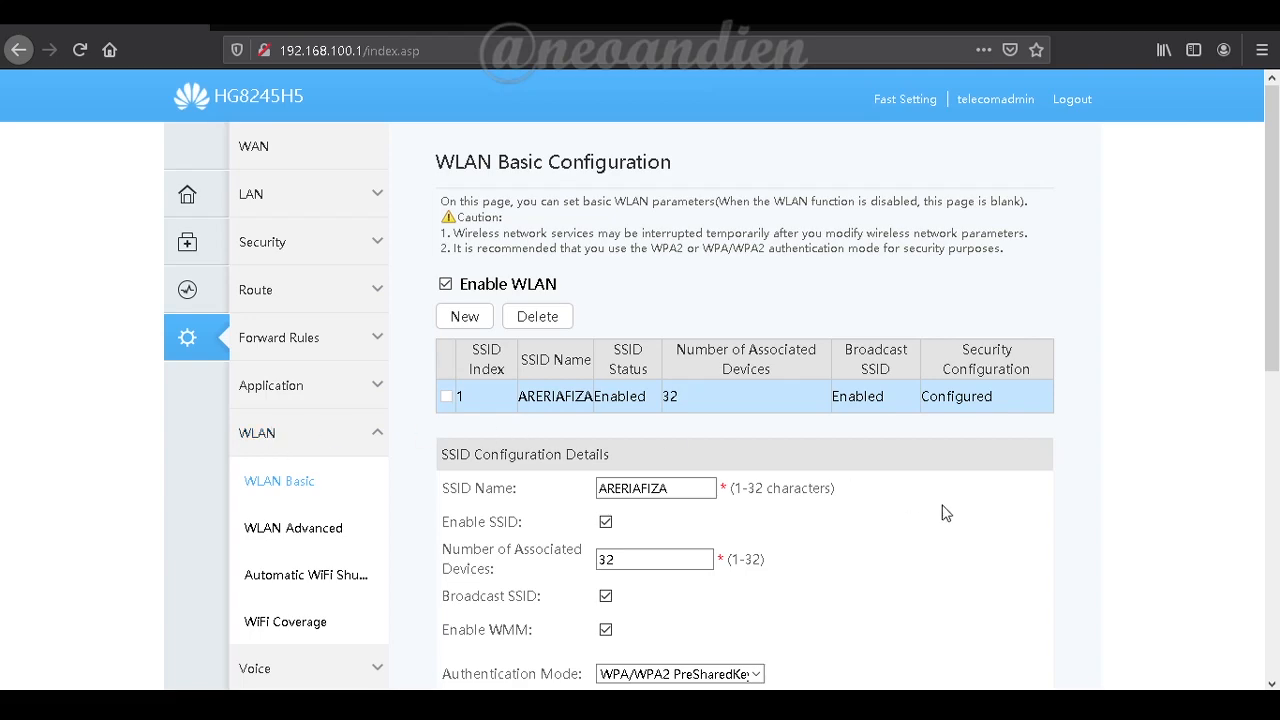
scroll(946, 513, down, 4)
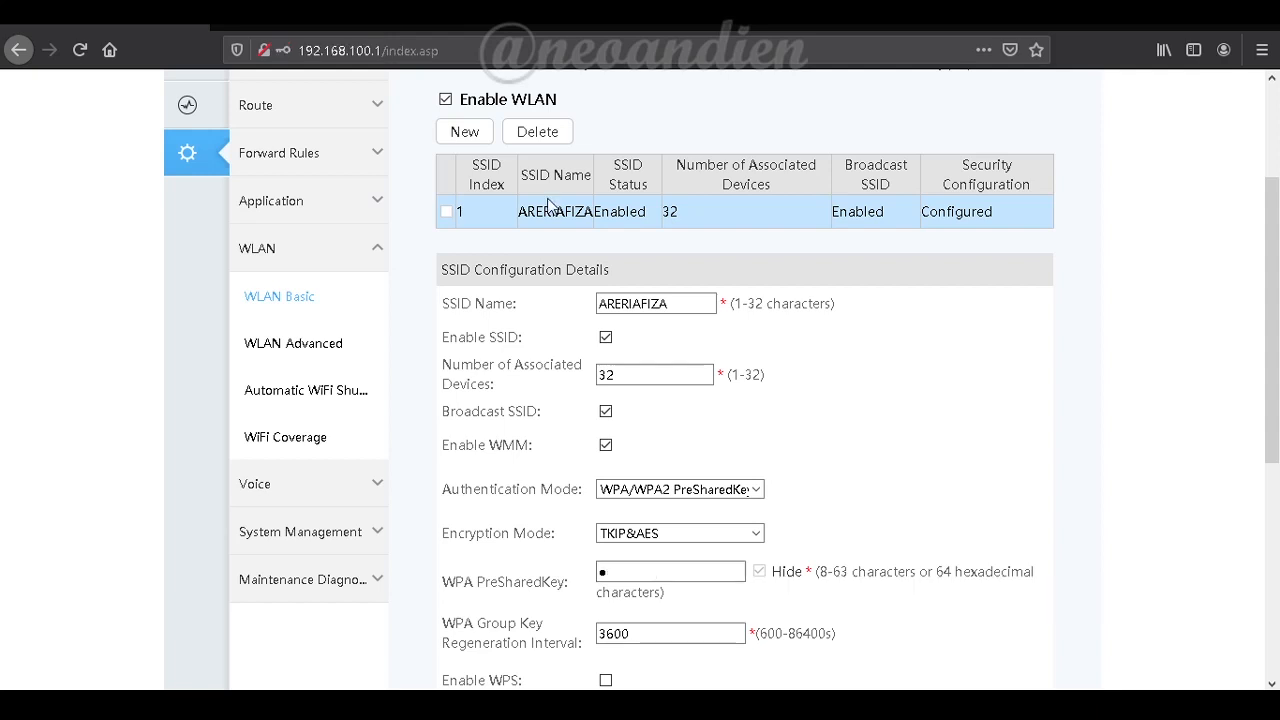
Step: Create a new enabled SSID named nonklucu with Broadcast SSID turned off, and decline saving the login in the browser
click(465, 133)
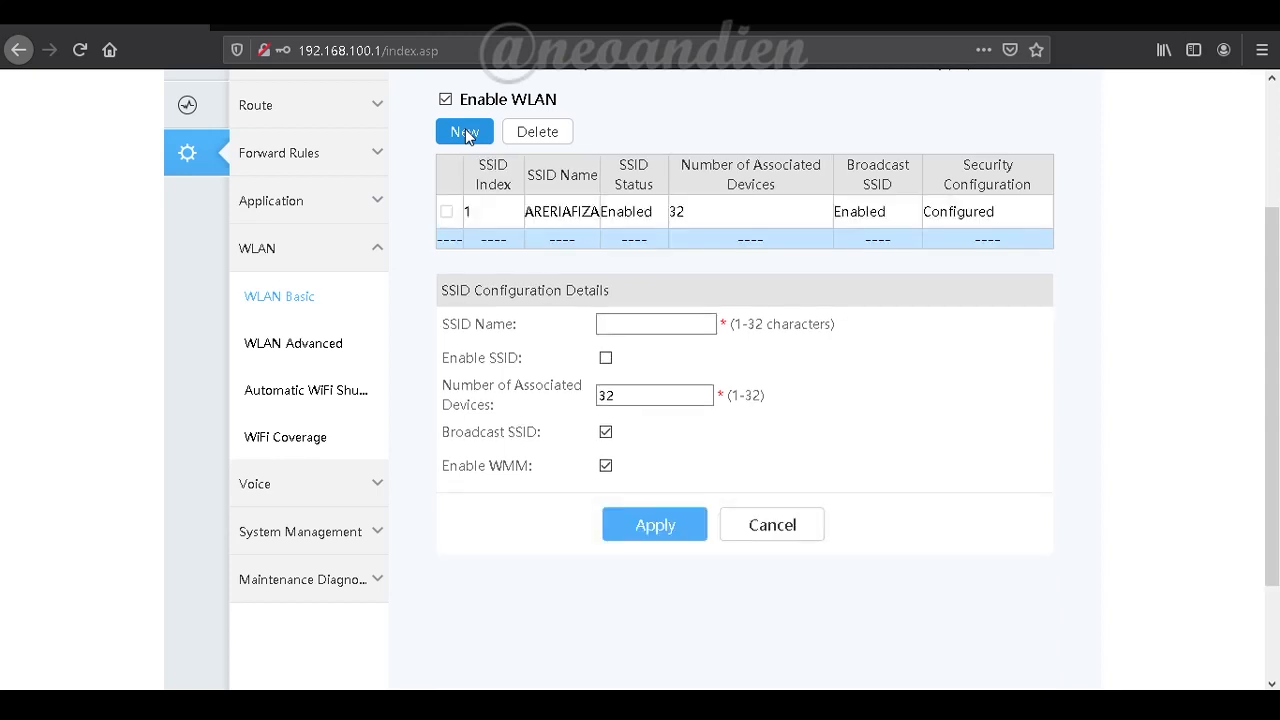
click(625, 318)
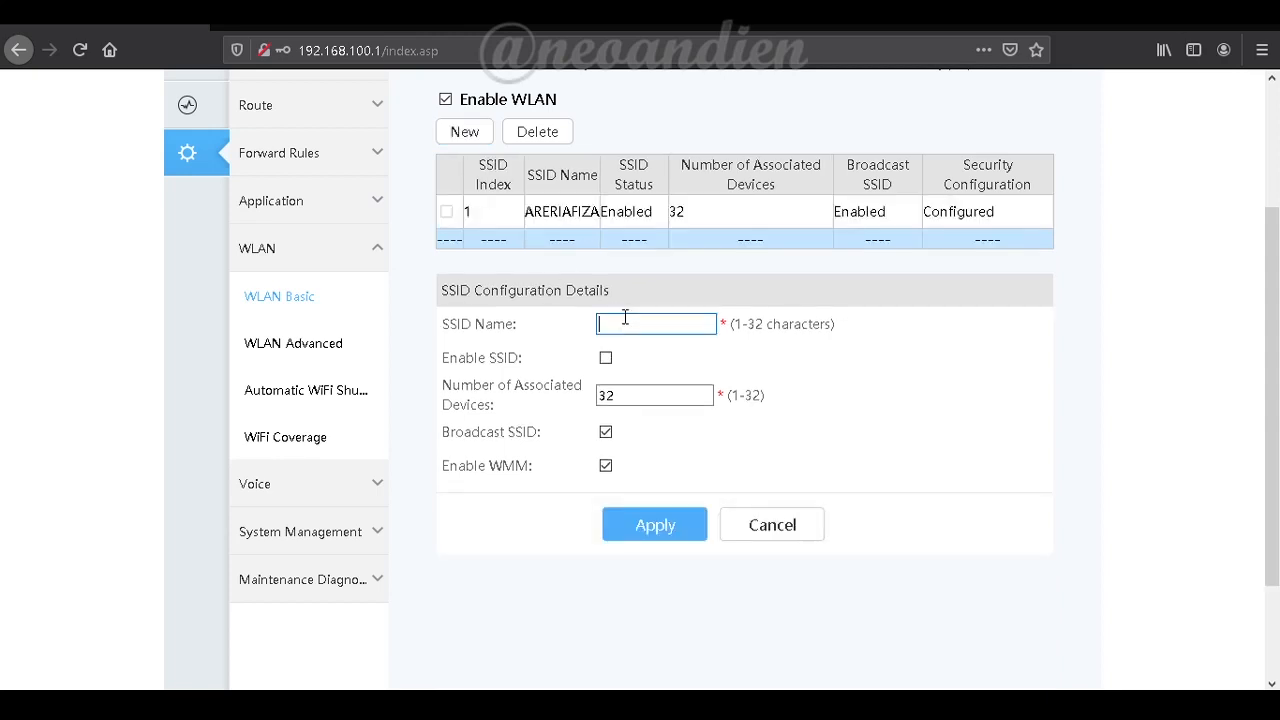
text(nonklucu)
click(606, 433)
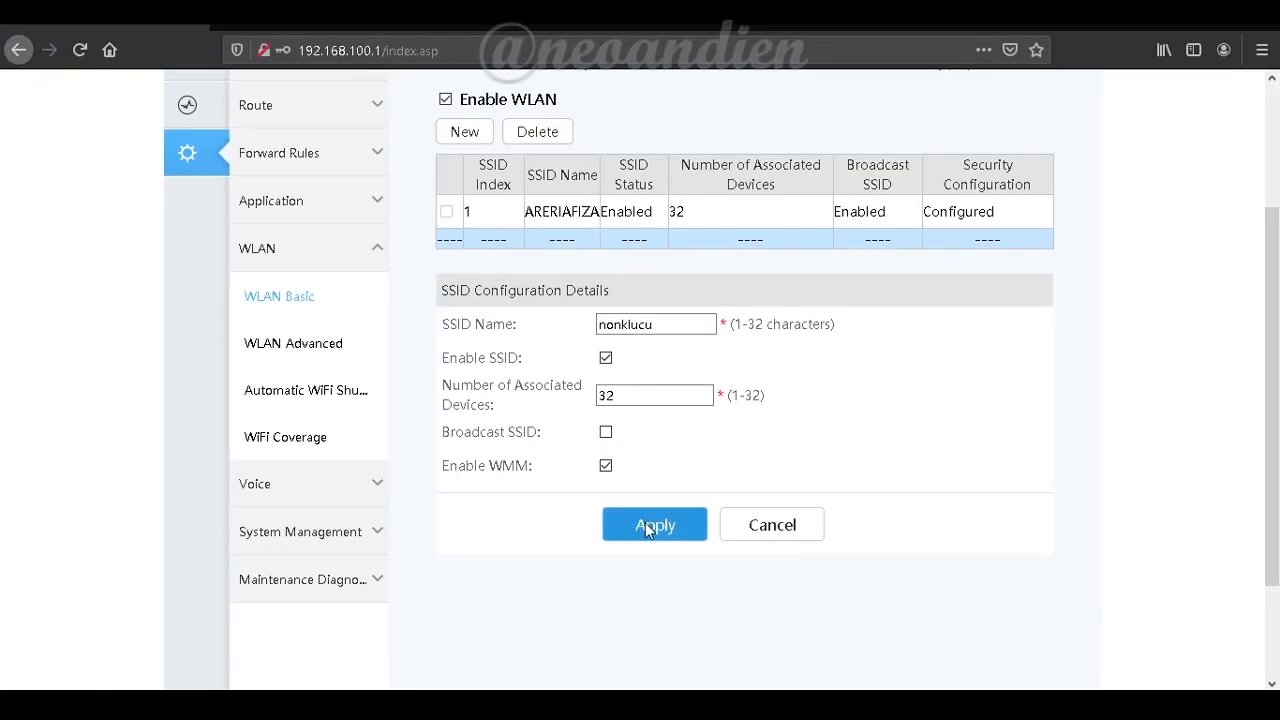
click(645, 522)
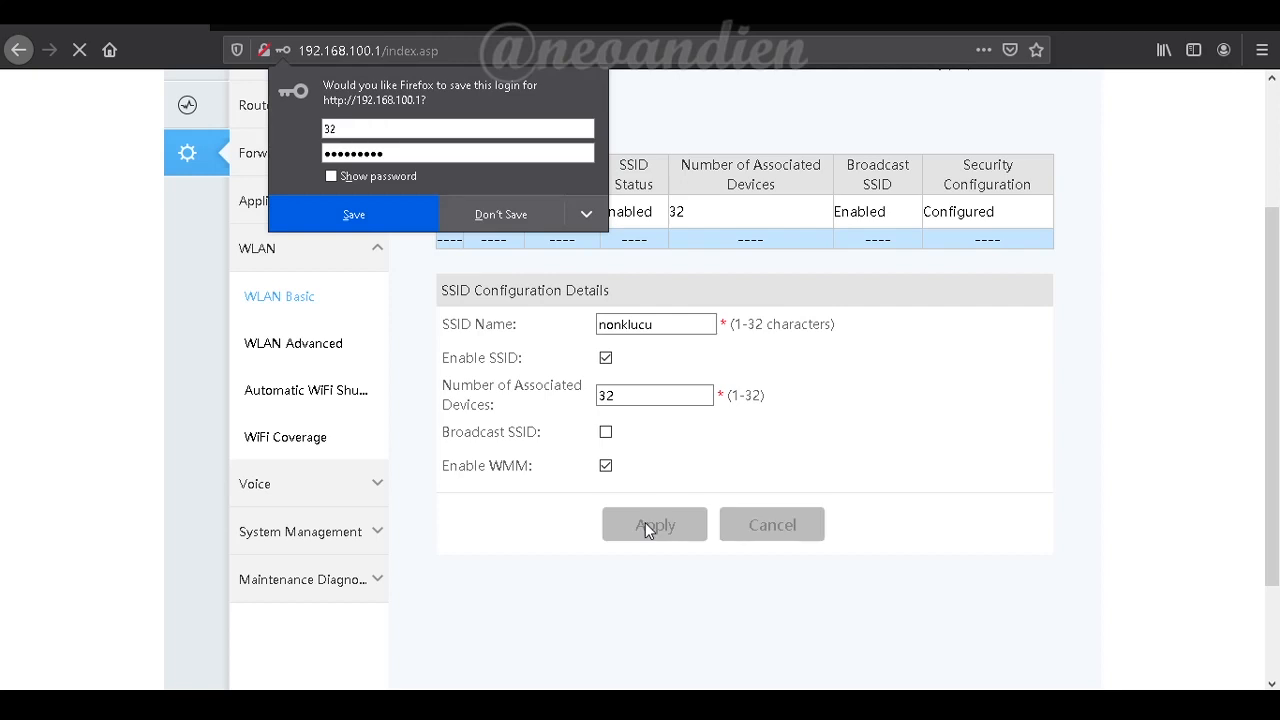
click(495, 222)
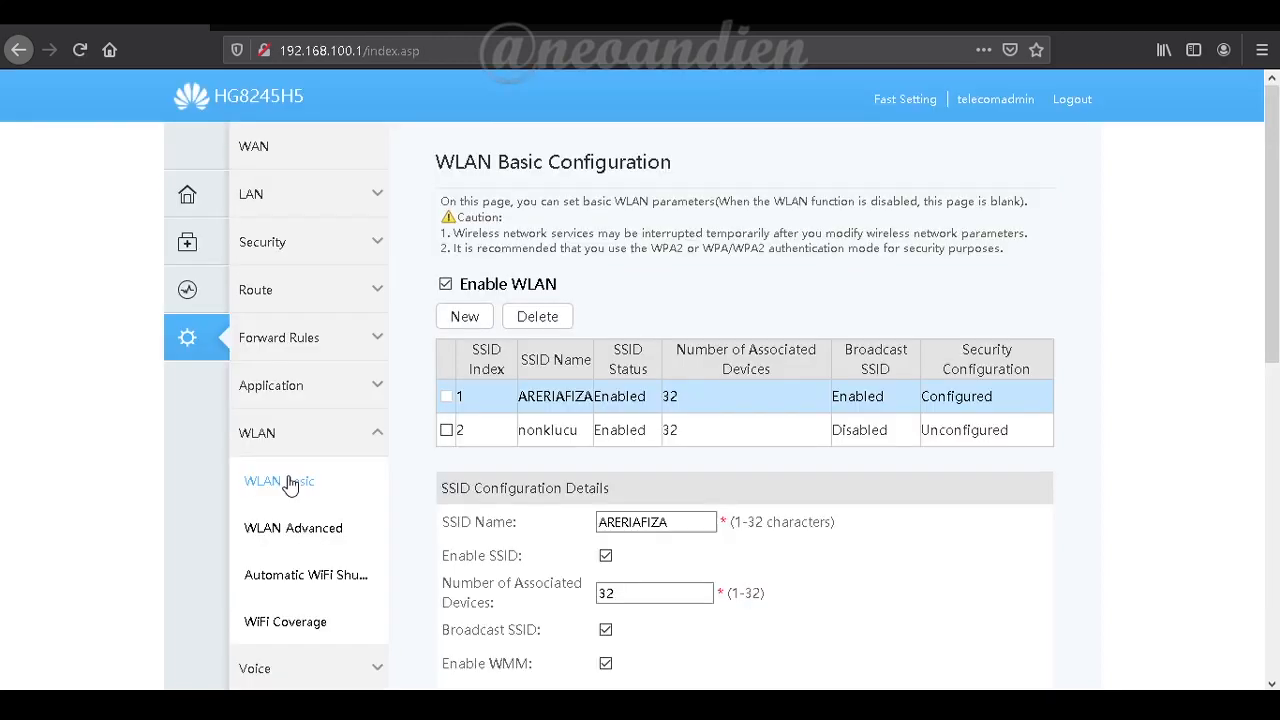
Step: Select the nonklucu SSID and set its authentication mode to WPA/WPA2 PreSharedKey
click(632, 432)
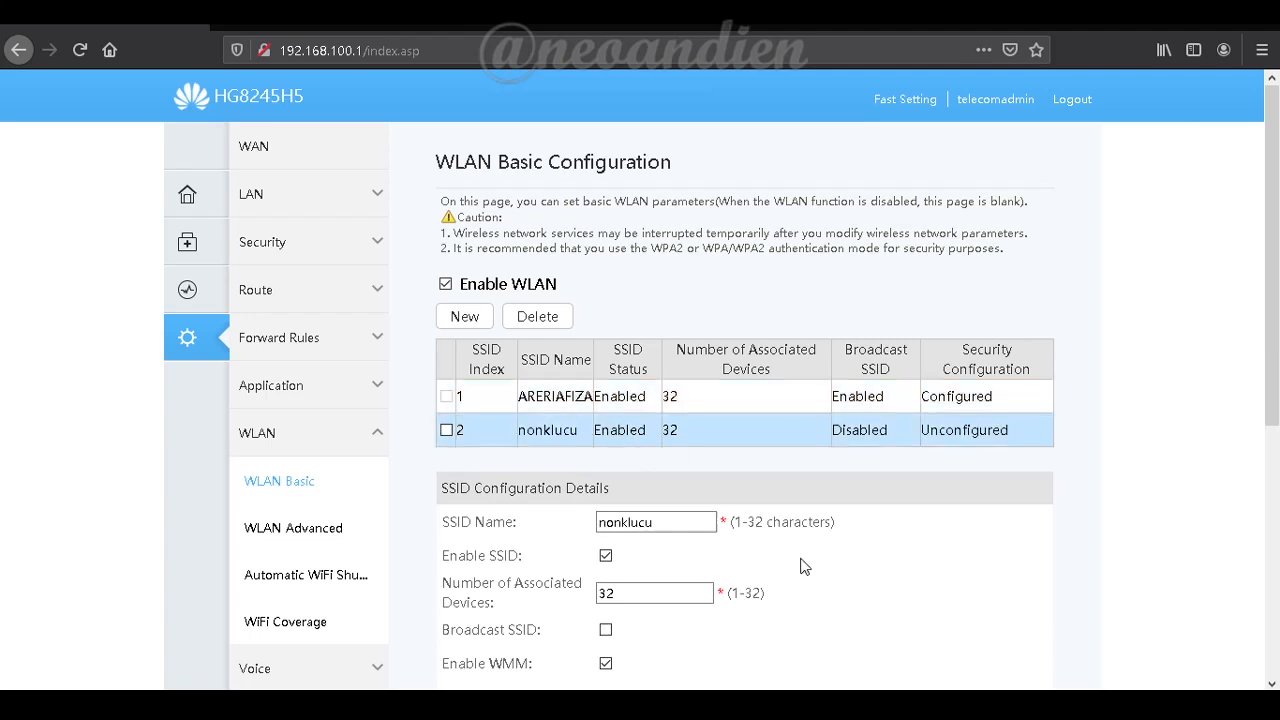
scroll(805, 565, down, 2)
scroll(805, 565, down, 2)
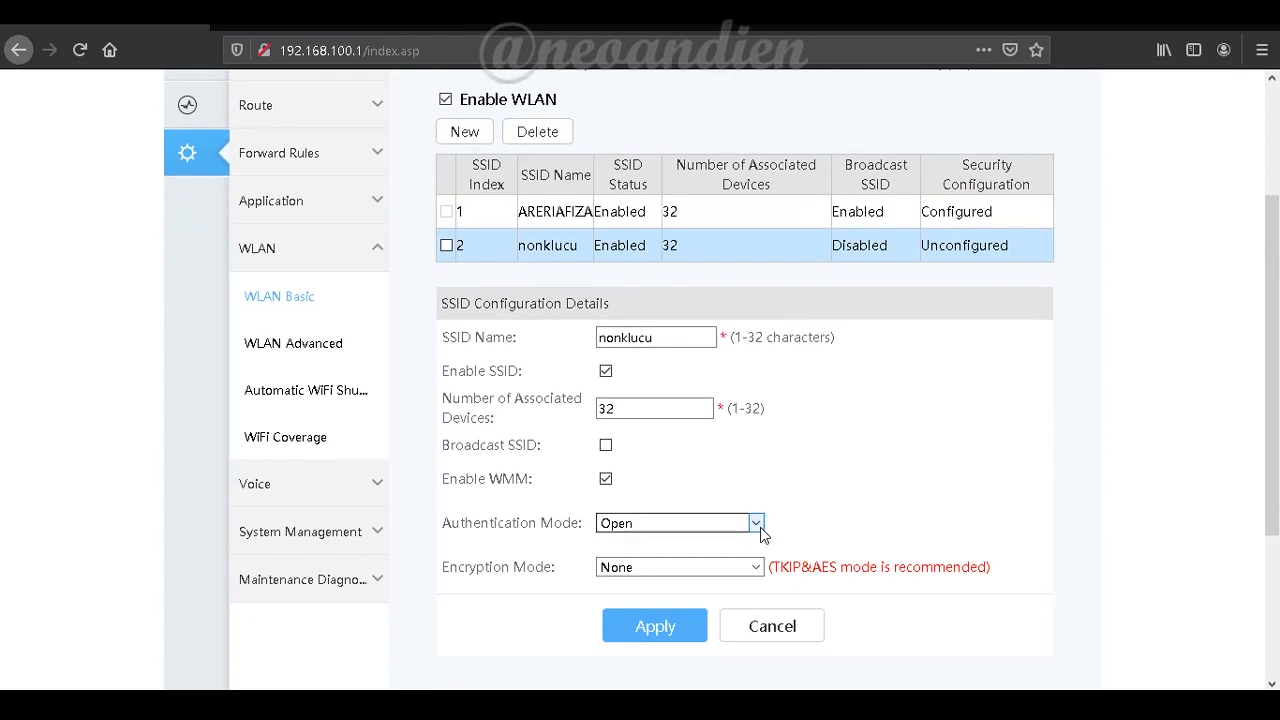
click(757, 524)
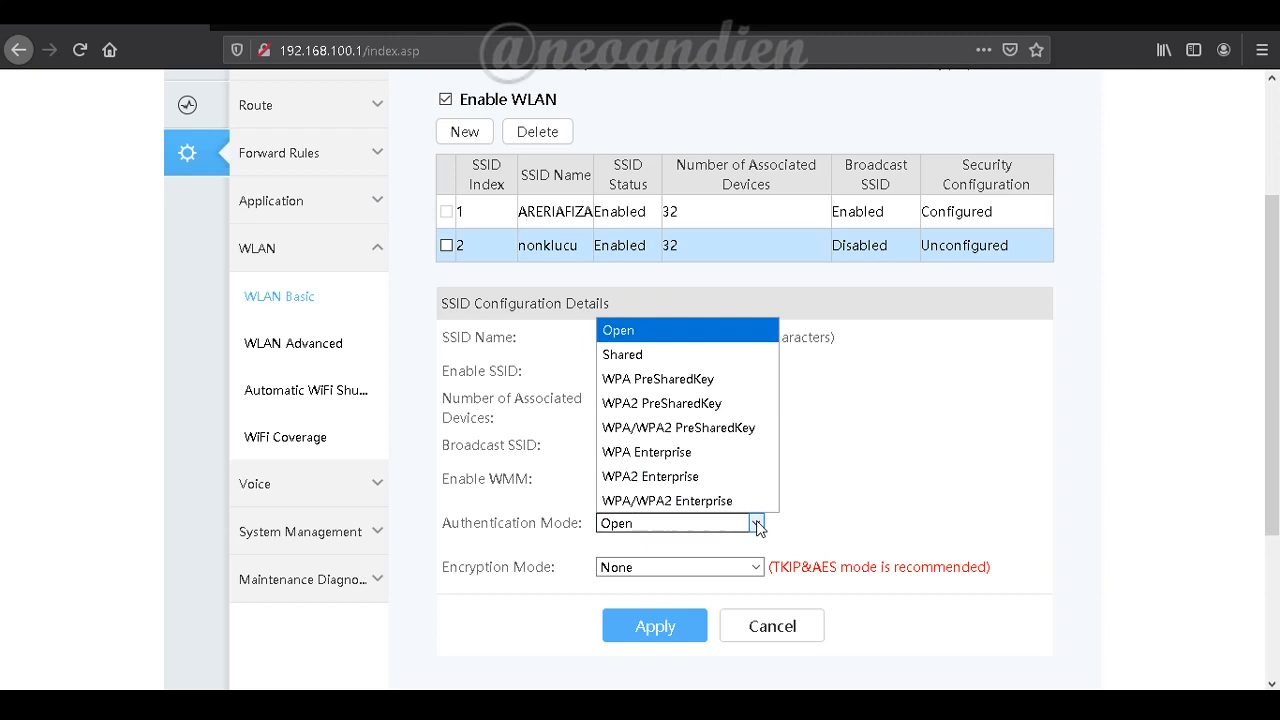
click(737, 428)
Step: Replace the WPA PreSharedKey of nonklucu with a new Wi-Fi password, keeping the encryption mode at TKIP&AES
click(699, 605)
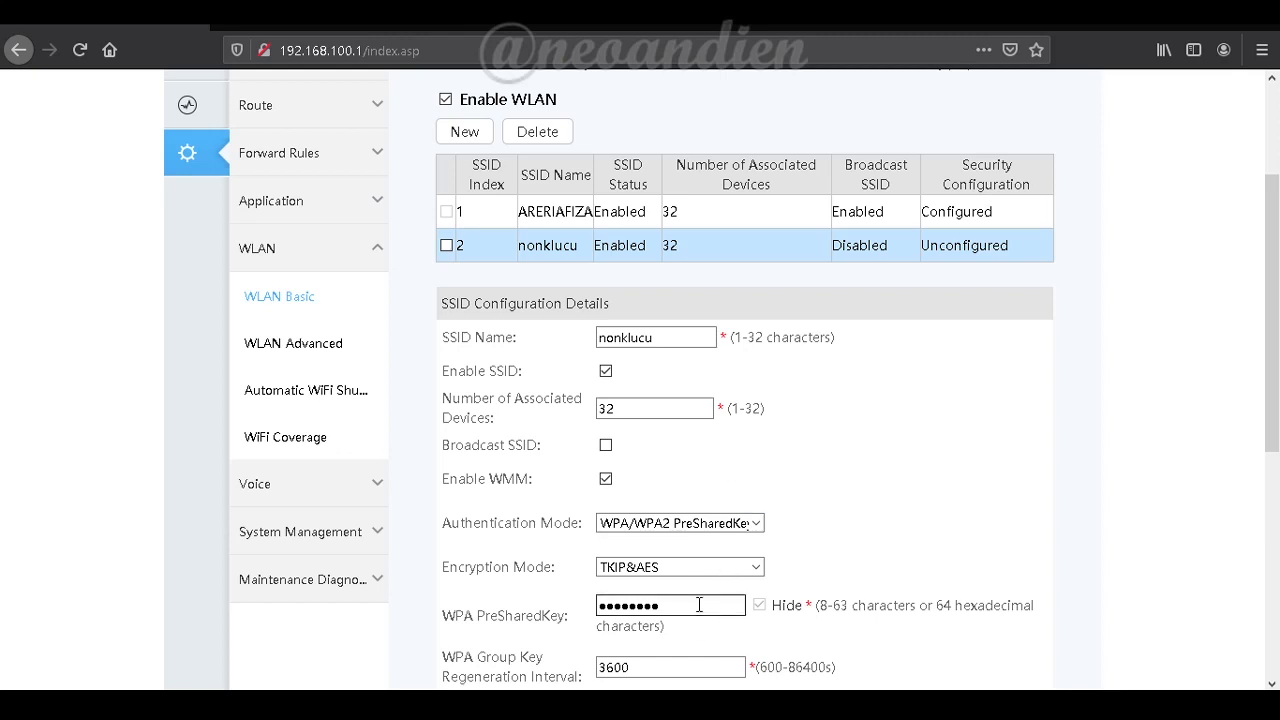
key(BackSpace)
key(BackSpace)
key(BackSpace)
key(BackSpace)
key(BackSpace)
key(BackSpace)
key(BackSpace)
key(BackSpace)
click(733, 568)
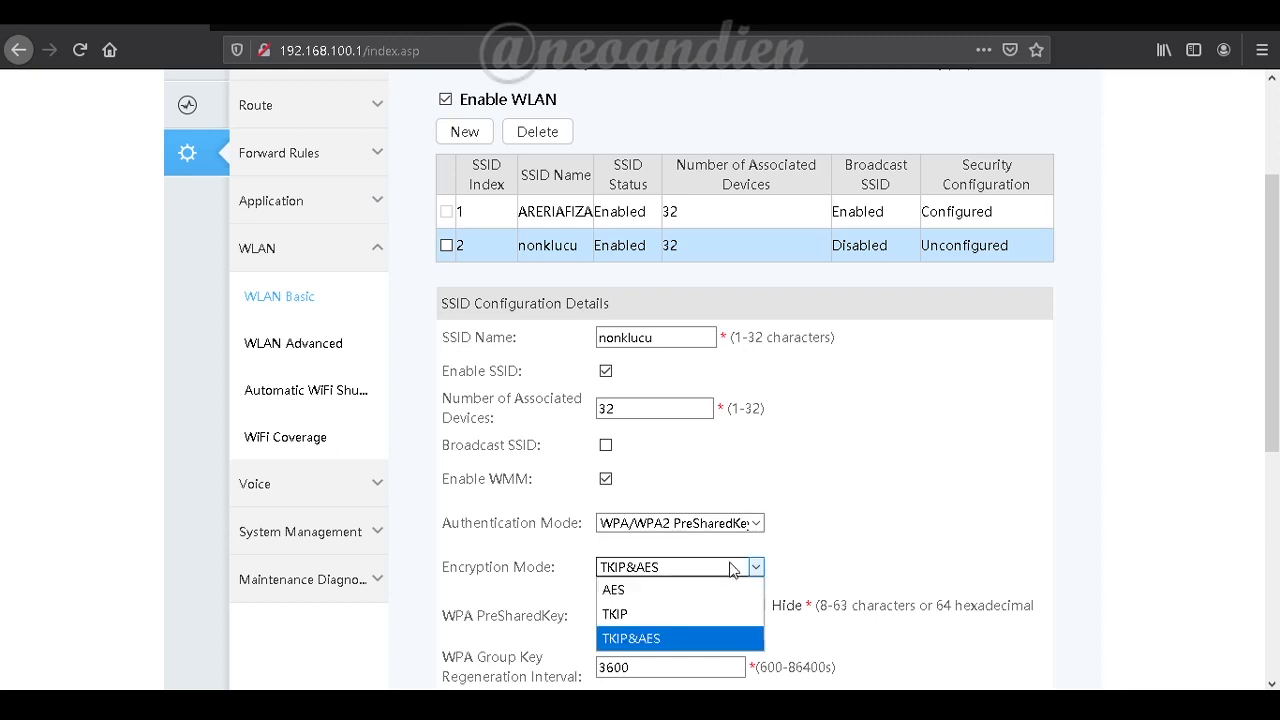
click(733, 568)
click(711, 605)
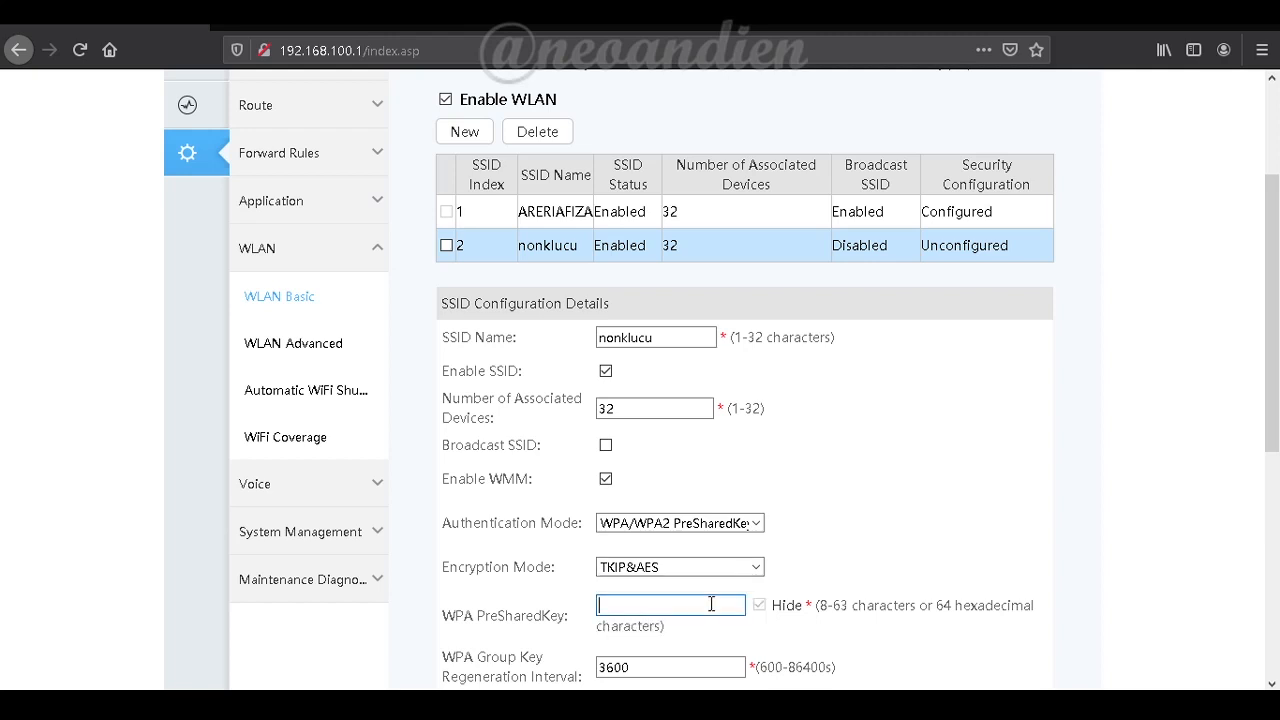
text(•••••••)
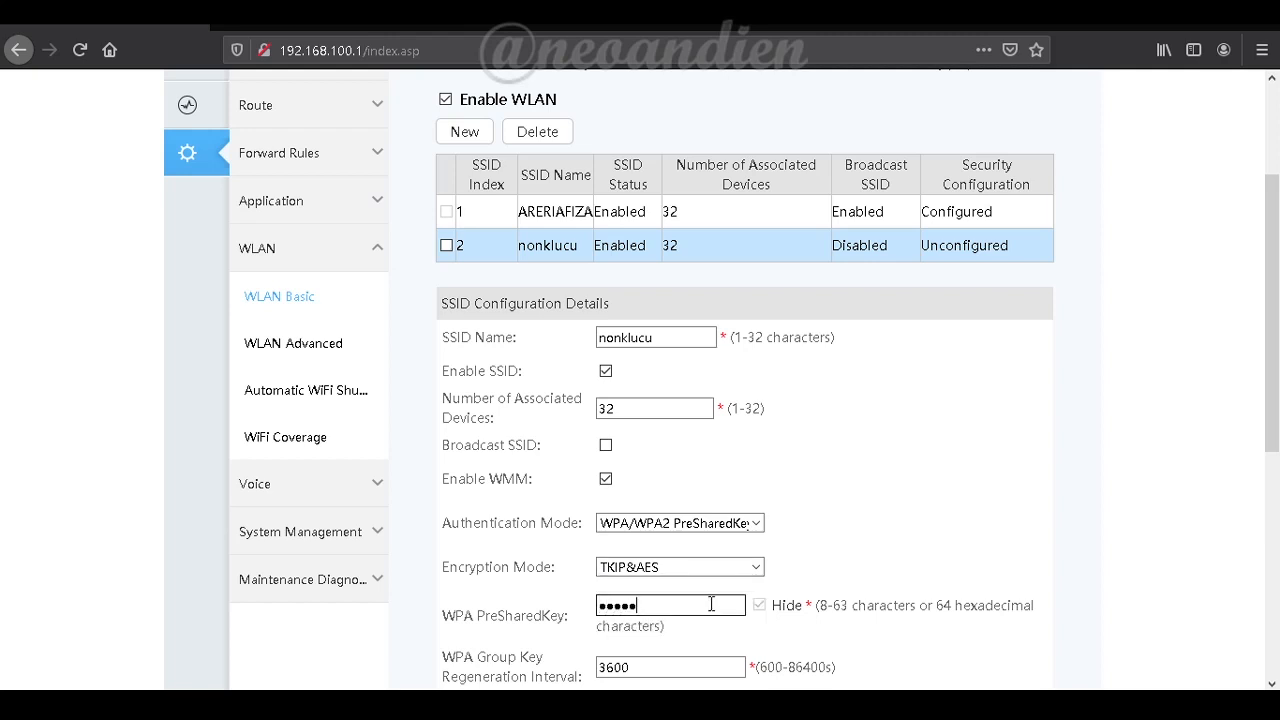
text(•)
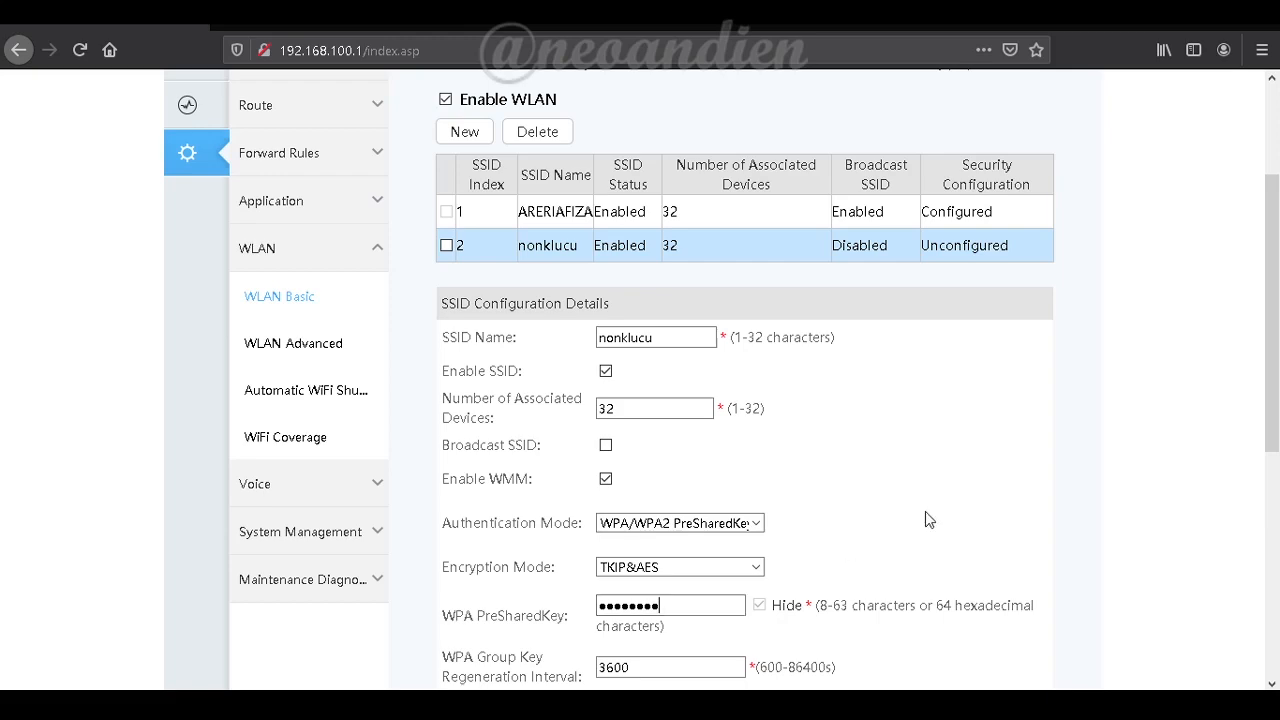
Step: Apply the nonklucu security settings without saving the login in the browser, and reselect nonklucu in the SSID list
scroll(952, 508, down, 3)
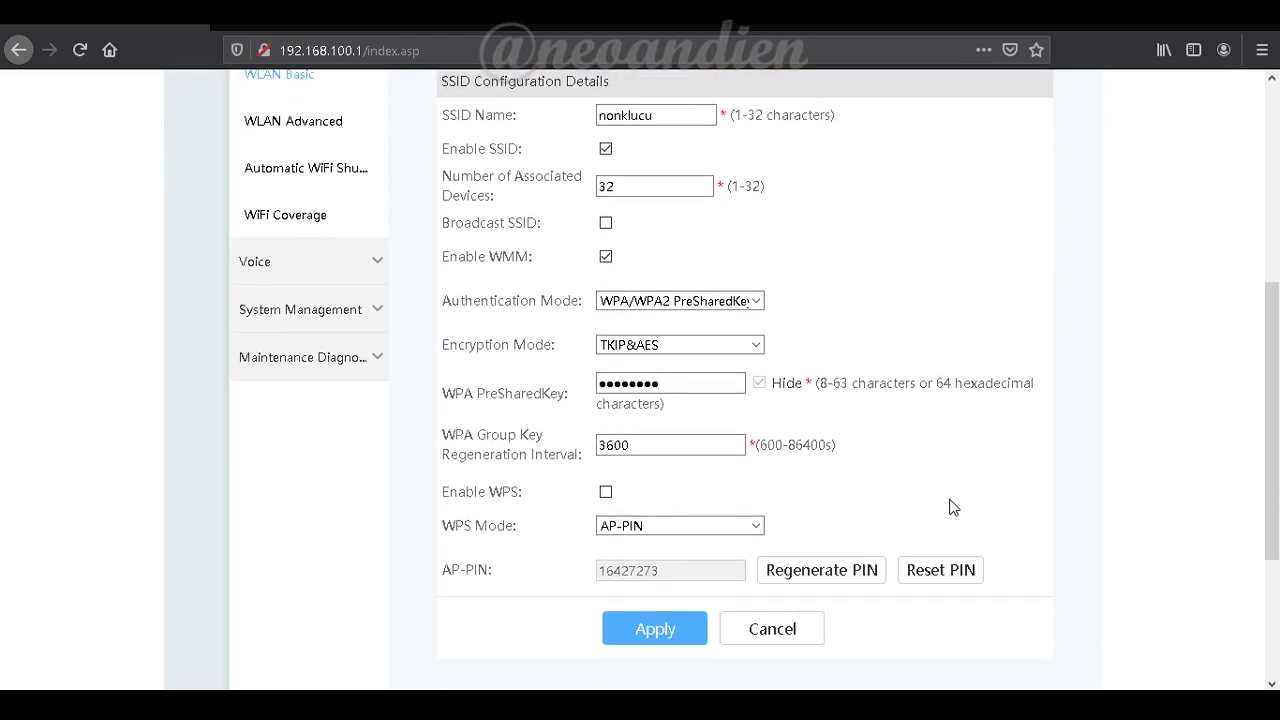
scroll(952, 508, up, 2)
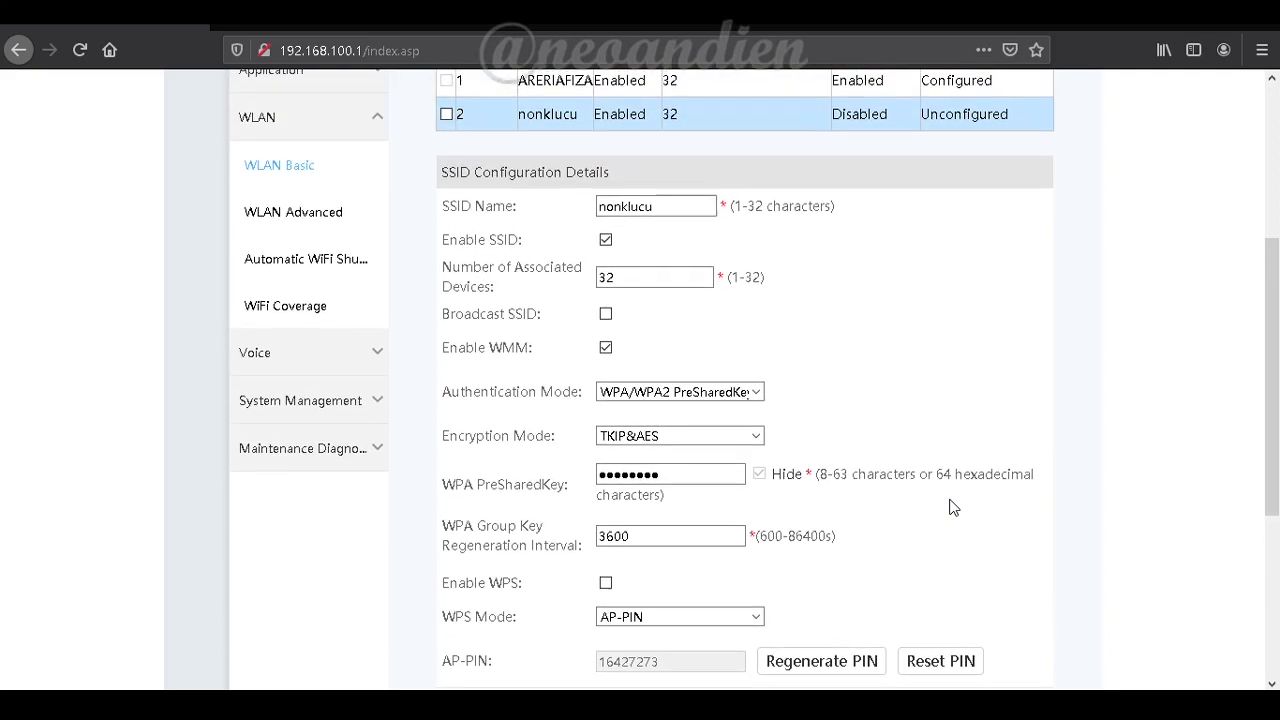
scroll(952, 508, up, 2)
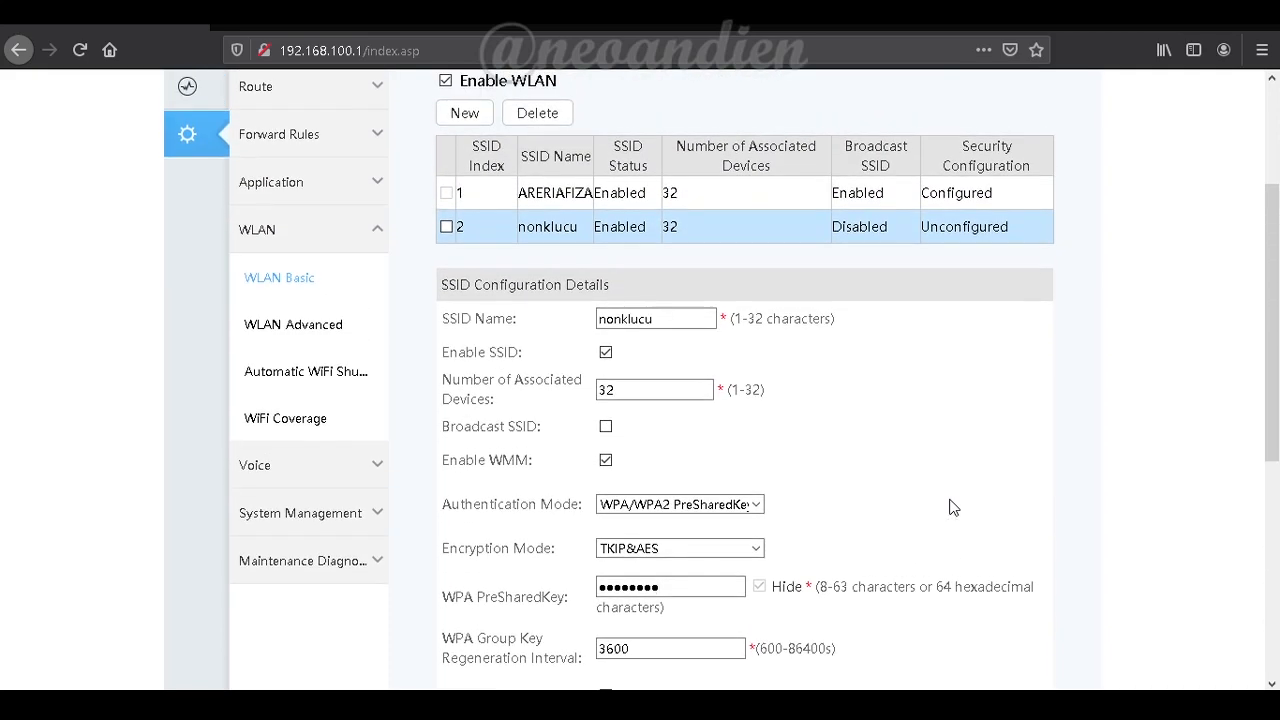
scroll(952, 508, down, 3)
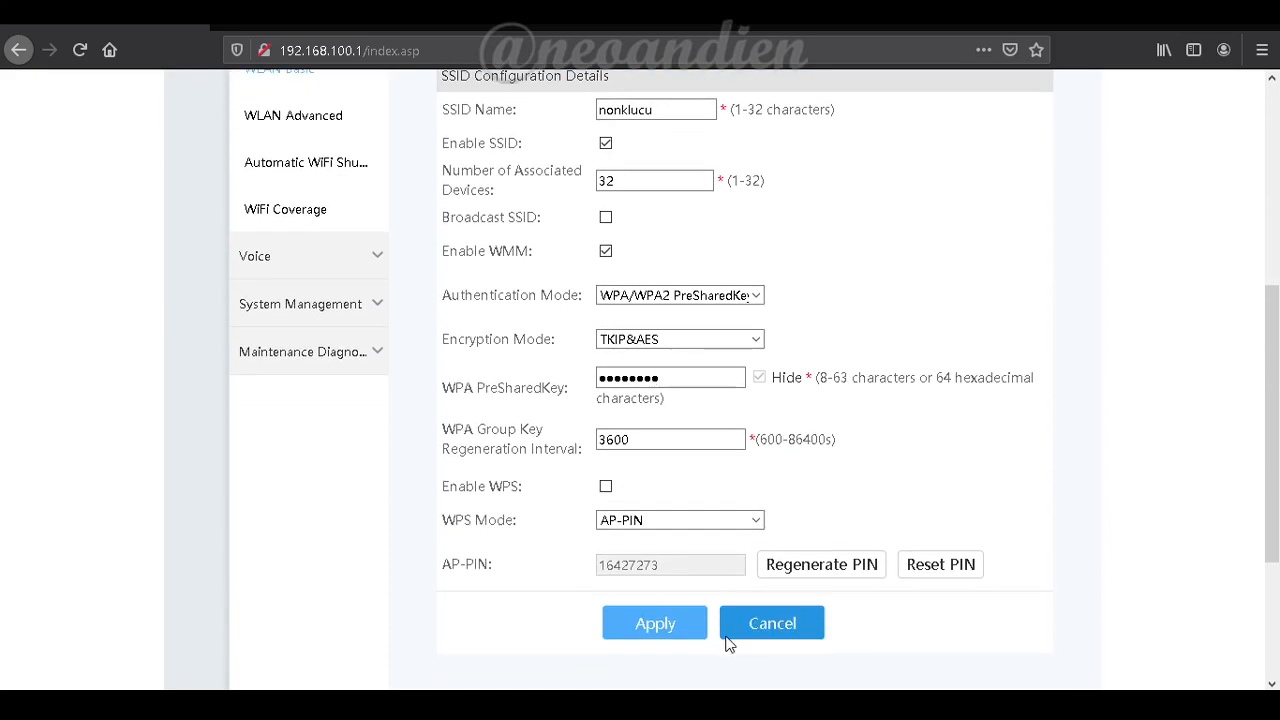
click(651, 628)
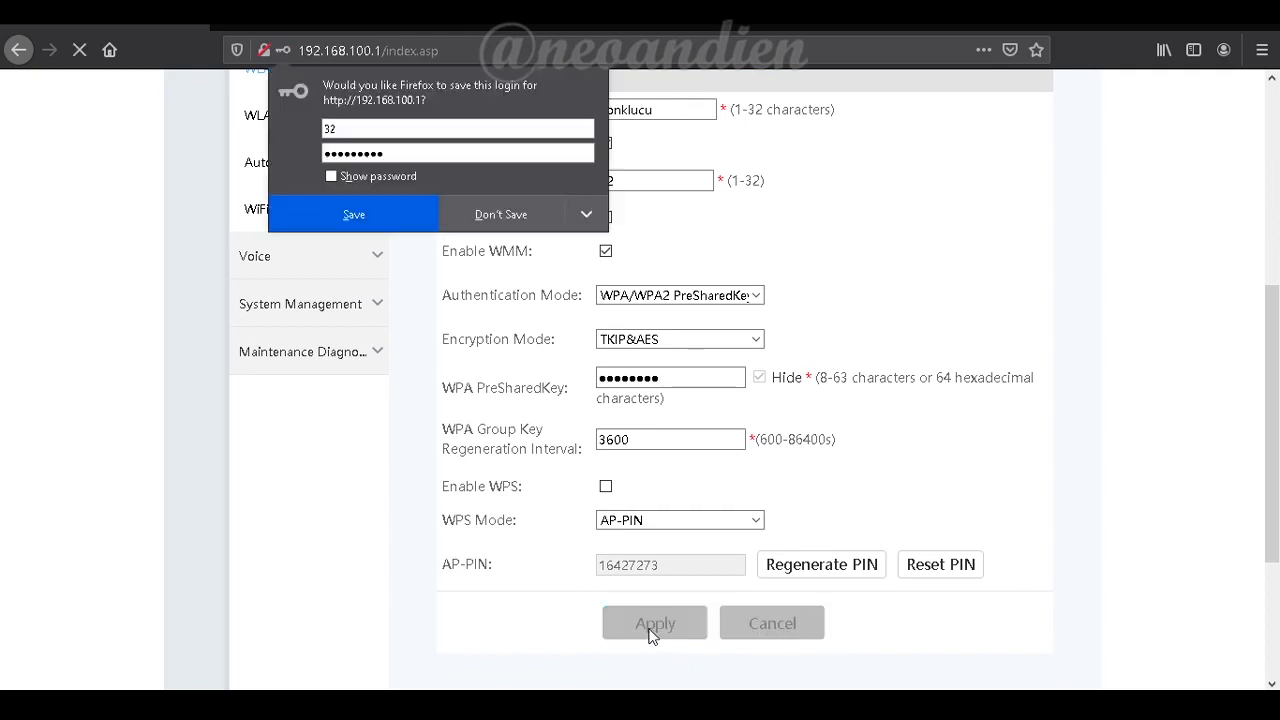
click(486, 215)
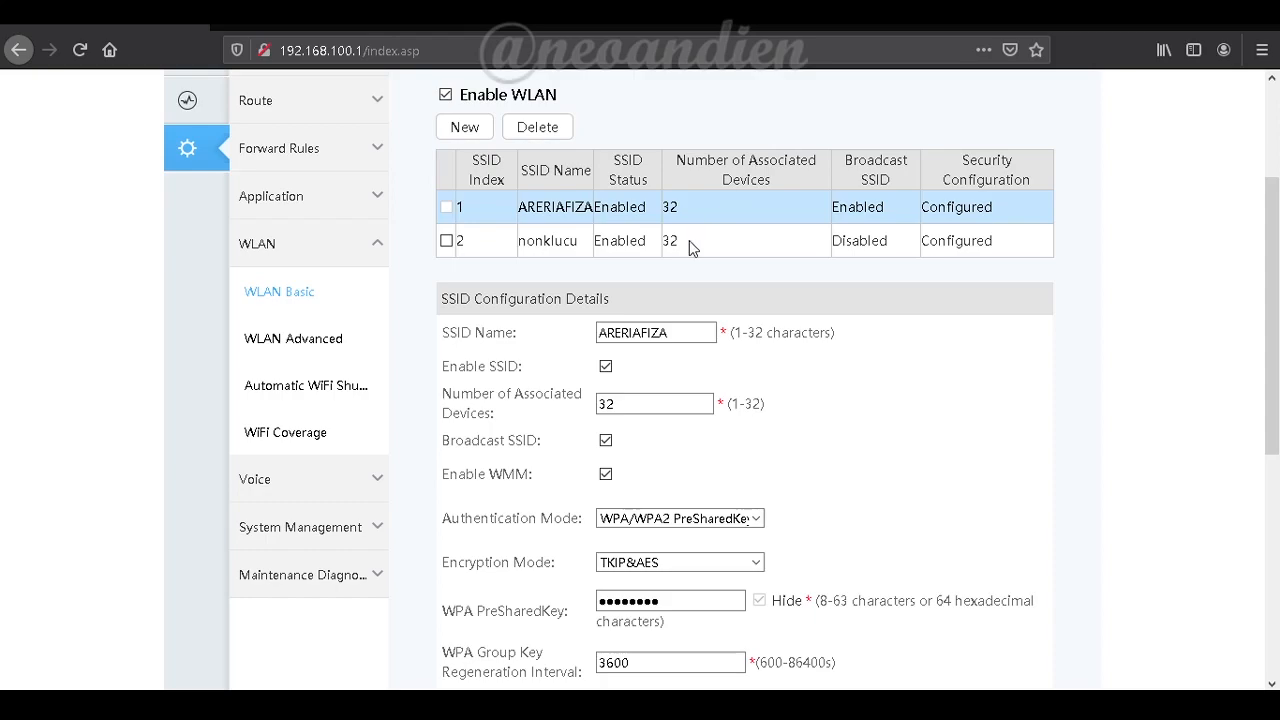
click(689, 240)
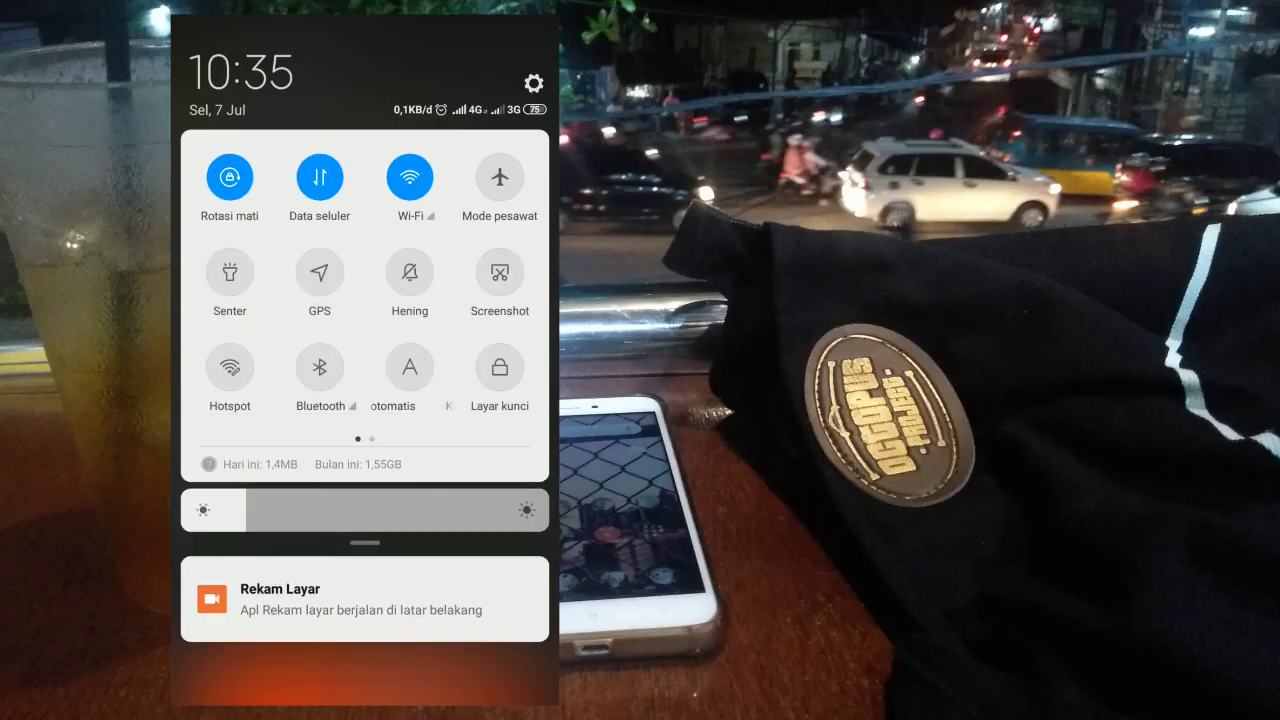
Step: In the phone's Wi-Fi settings, add a network manually with SSID nonklucu and security WPA/WPA2 PSK
click(410, 177)
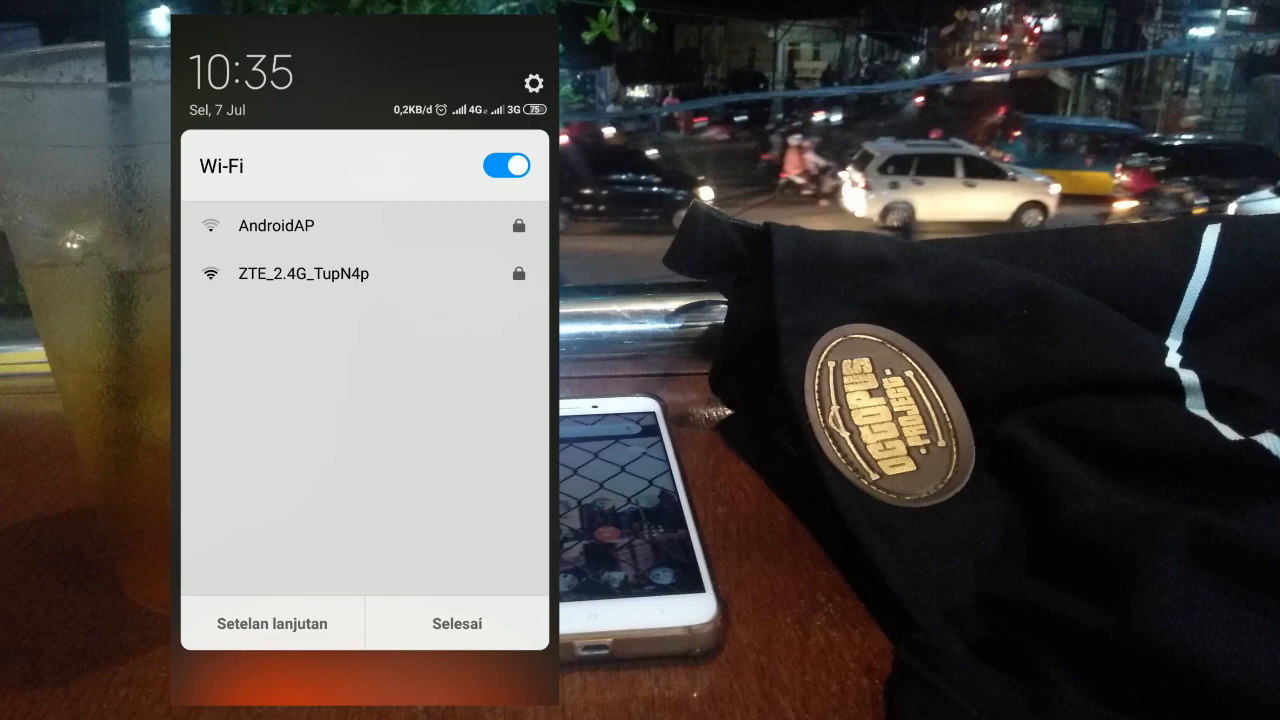
click(272, 623)
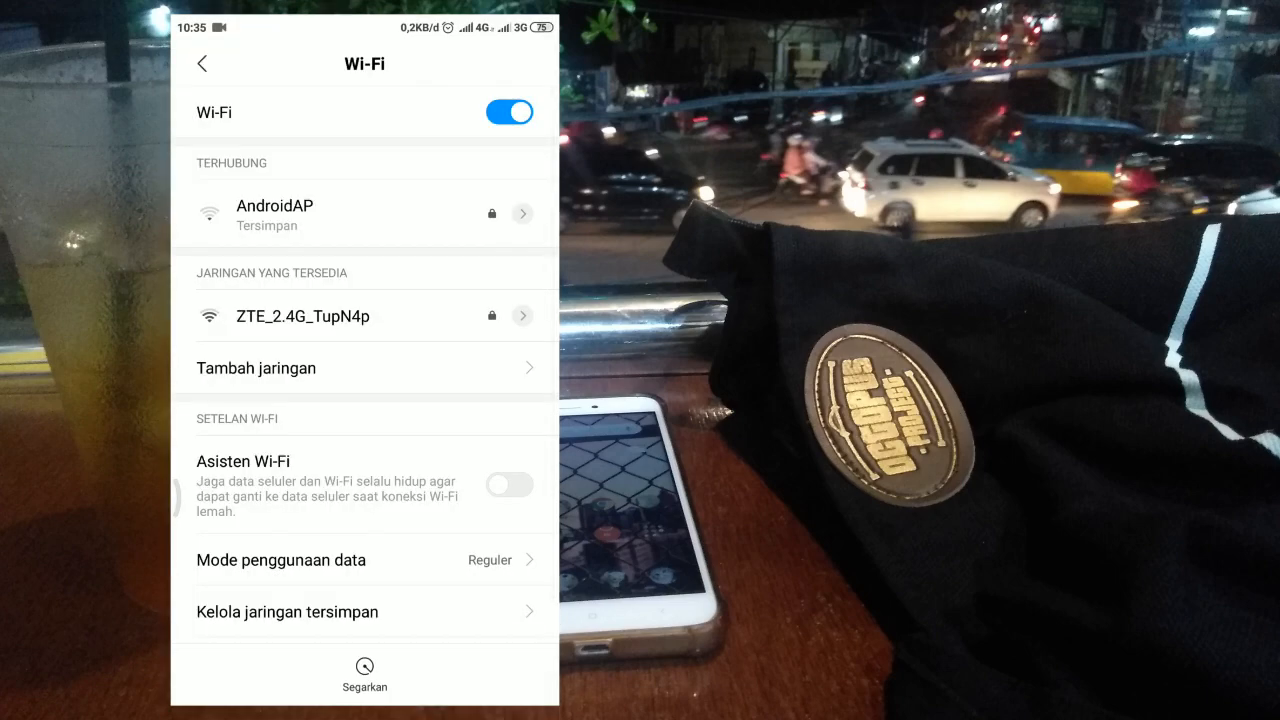
click(256, 368)
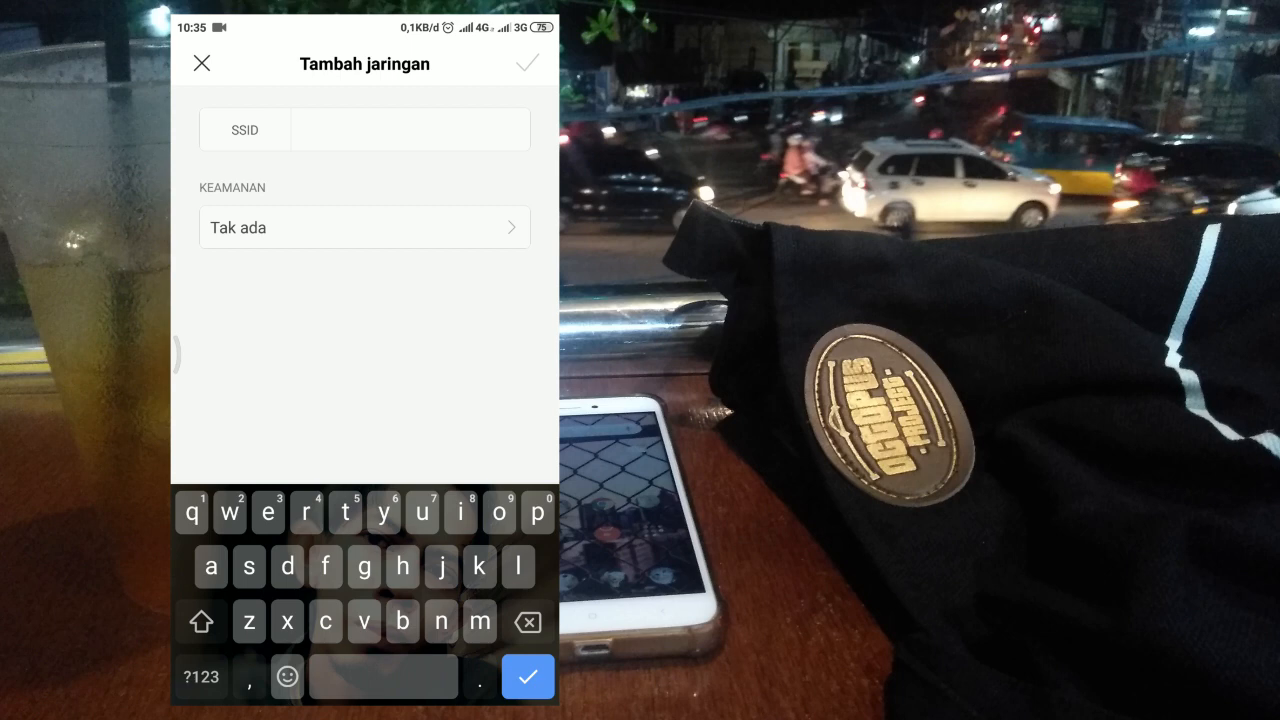
text(nonklucu)
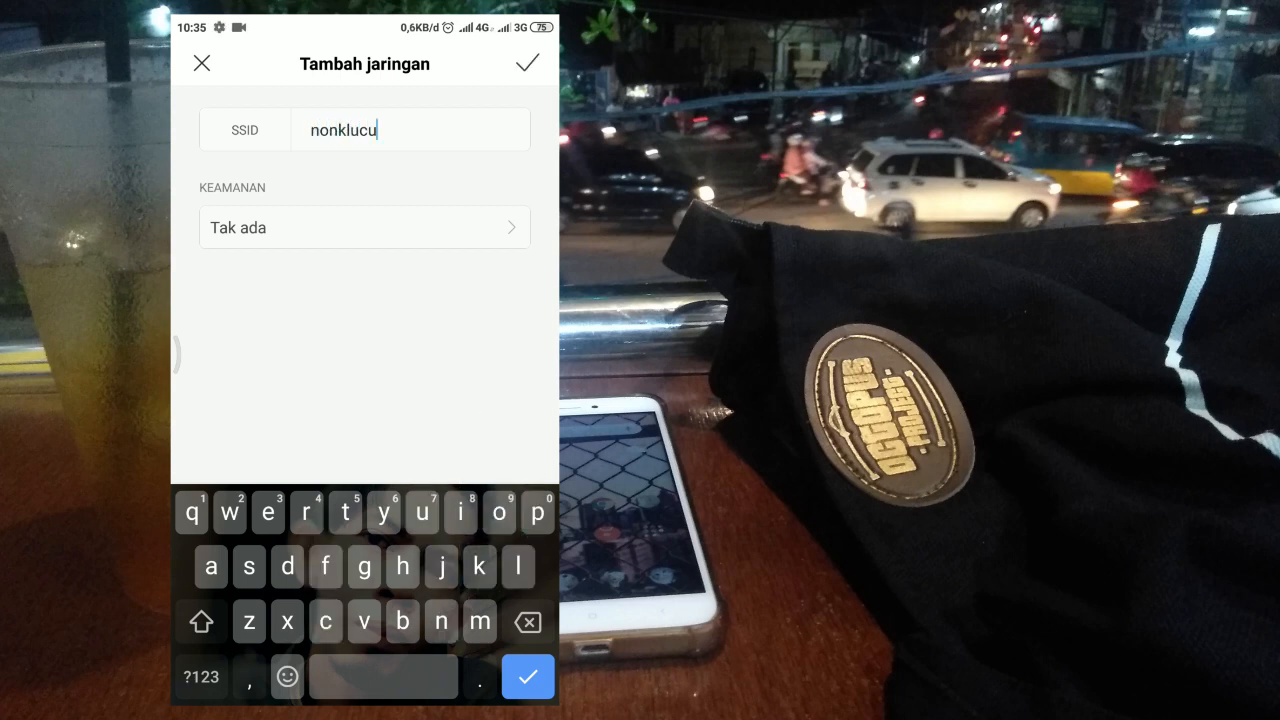
click(365, 227)
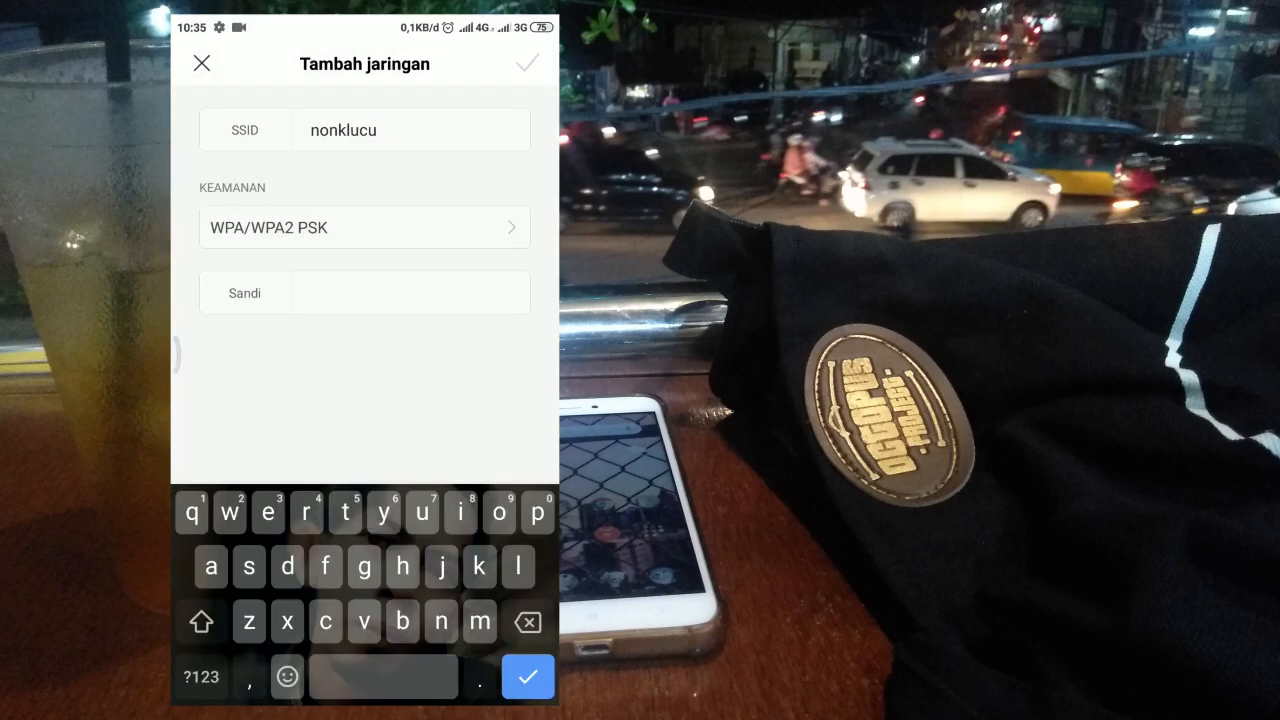
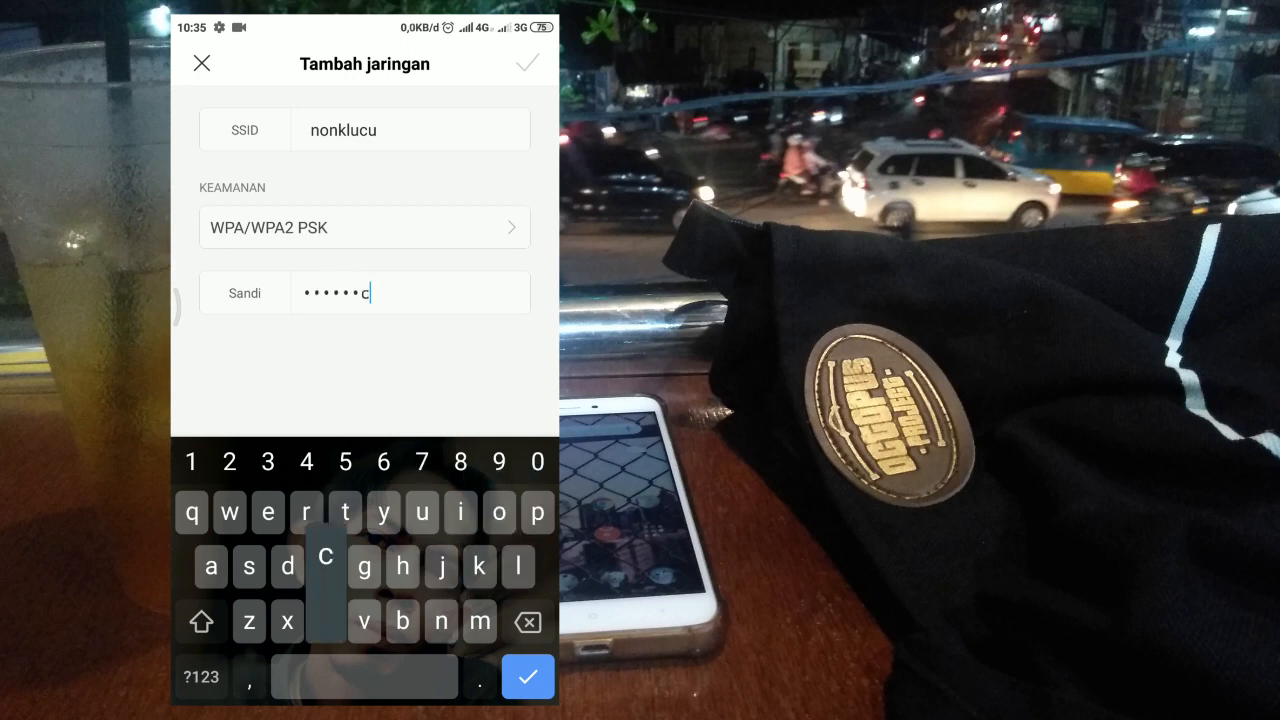
Step: Enter the Wi-Fi password for the manually added nonklucu network and confirm the connection
key(Return)
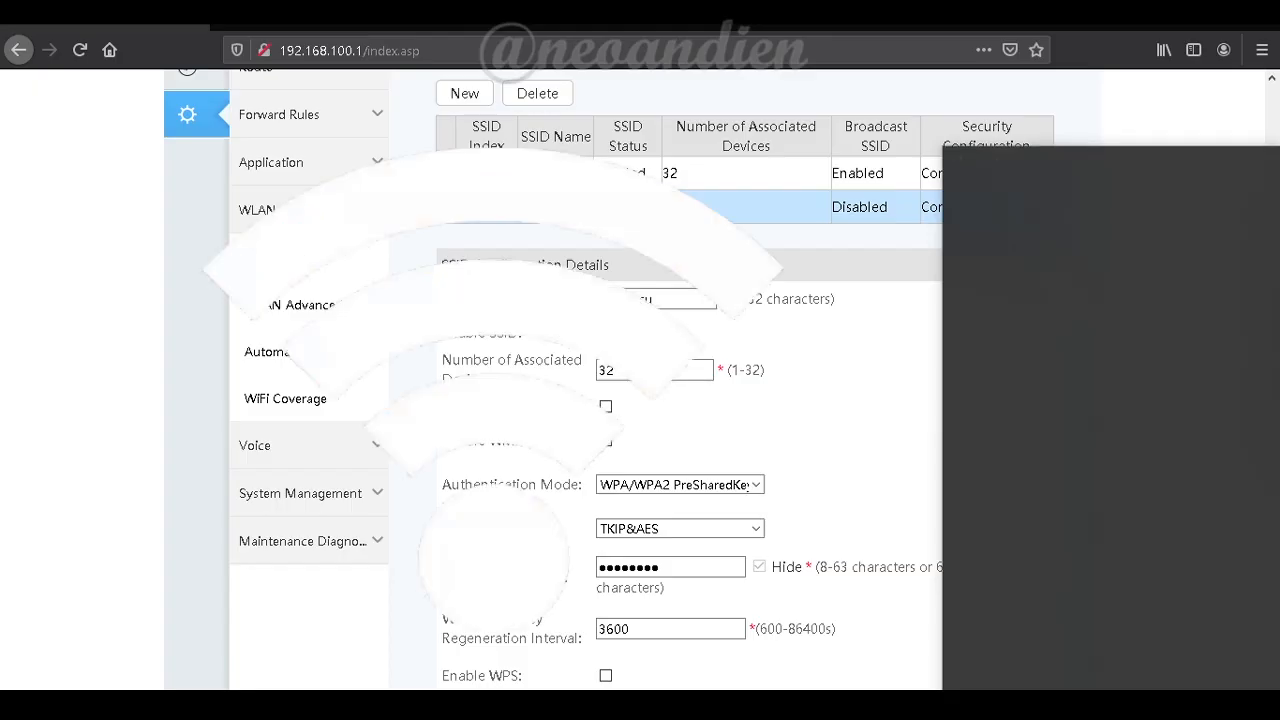
Step: On the Windows PC, start connecting to the Hidden Network and submit nonklucu as its SSID
scroll(1097, 509, down, 1)
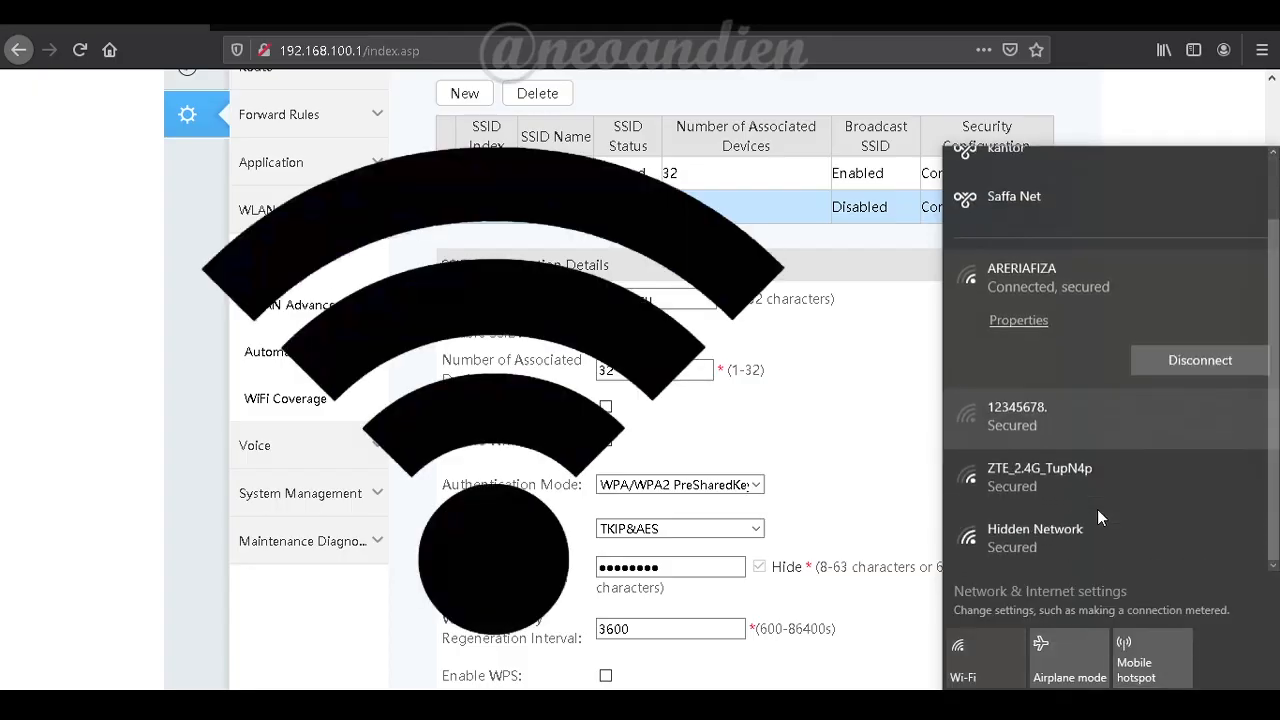
click(1087, 541)
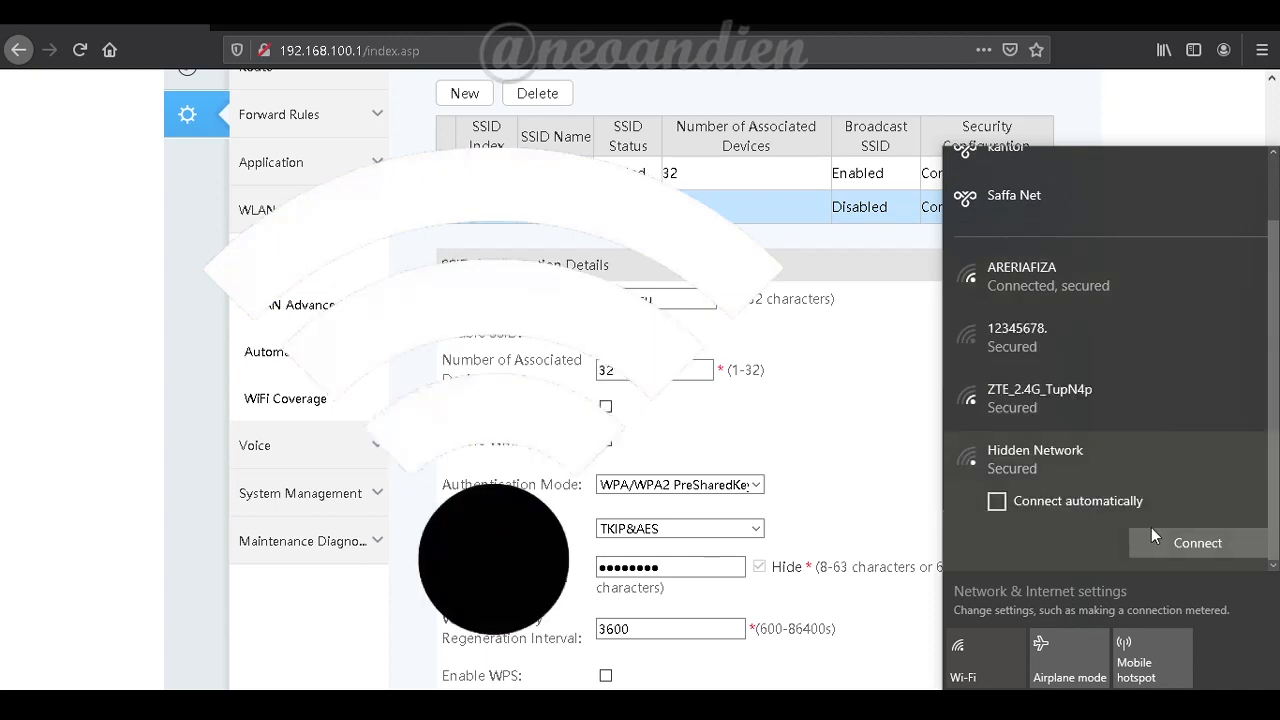
click(1171, 546)
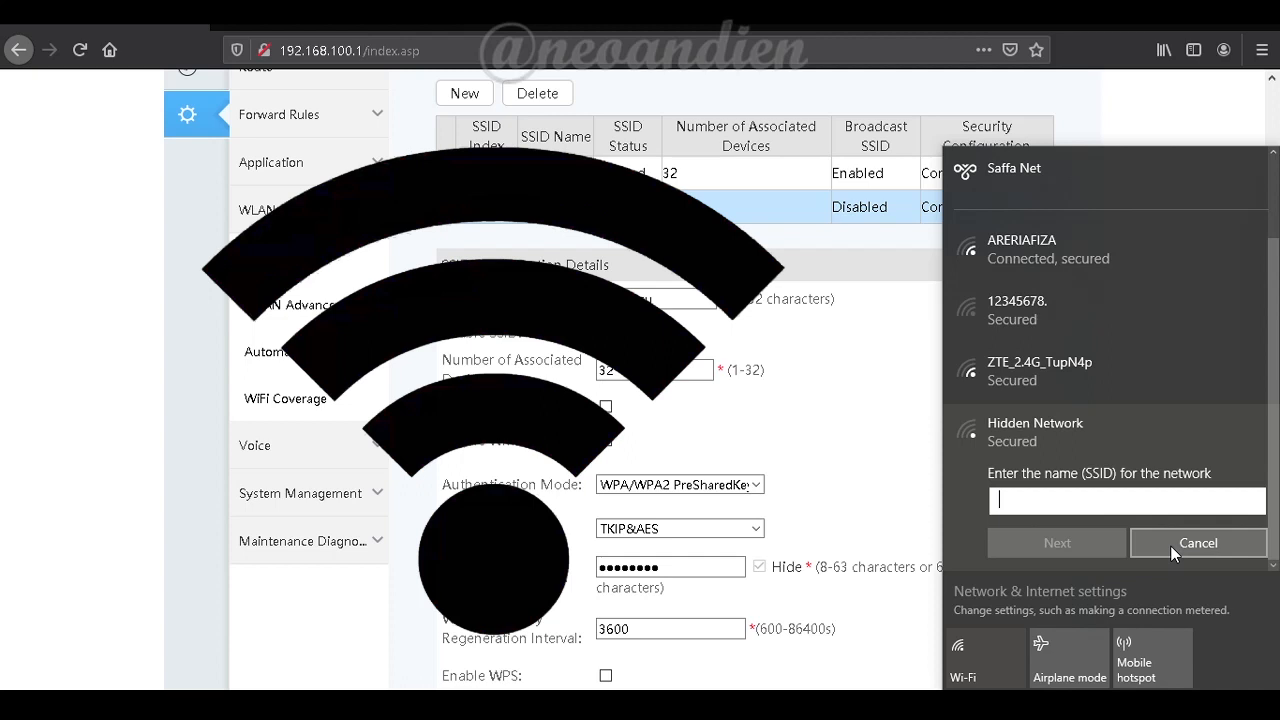
text(nonklucu)
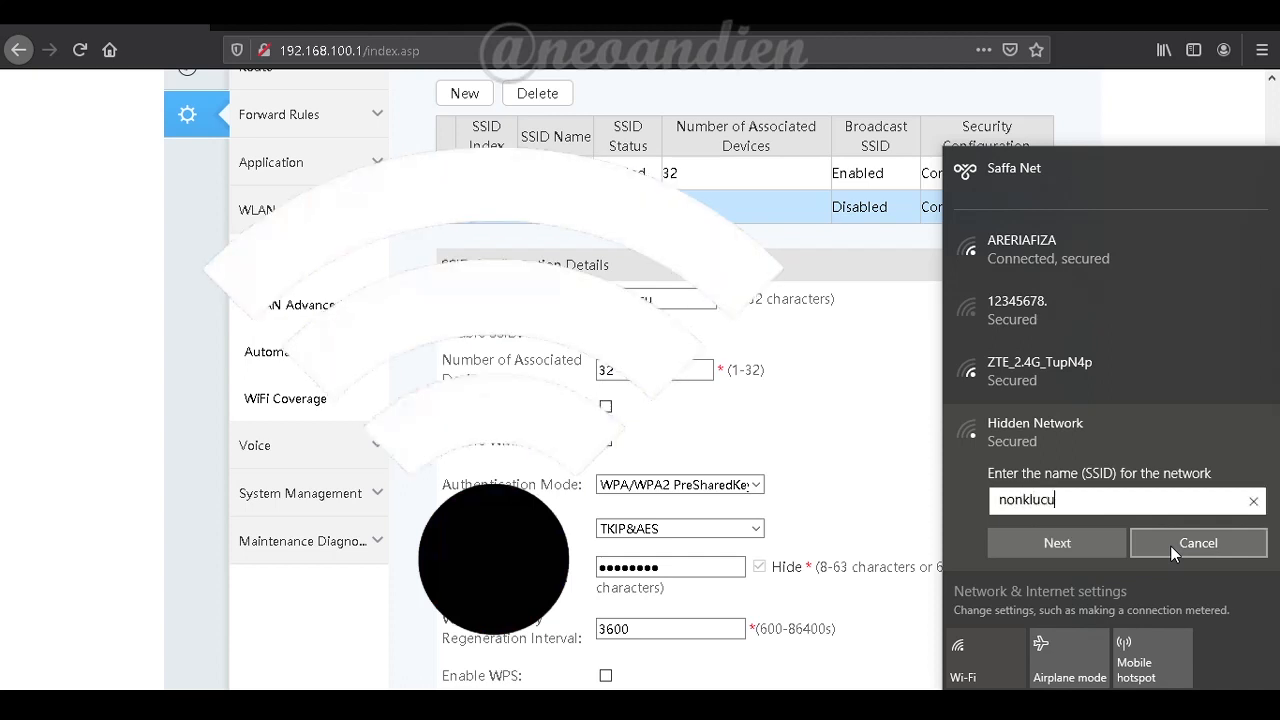
click(1088, 536)
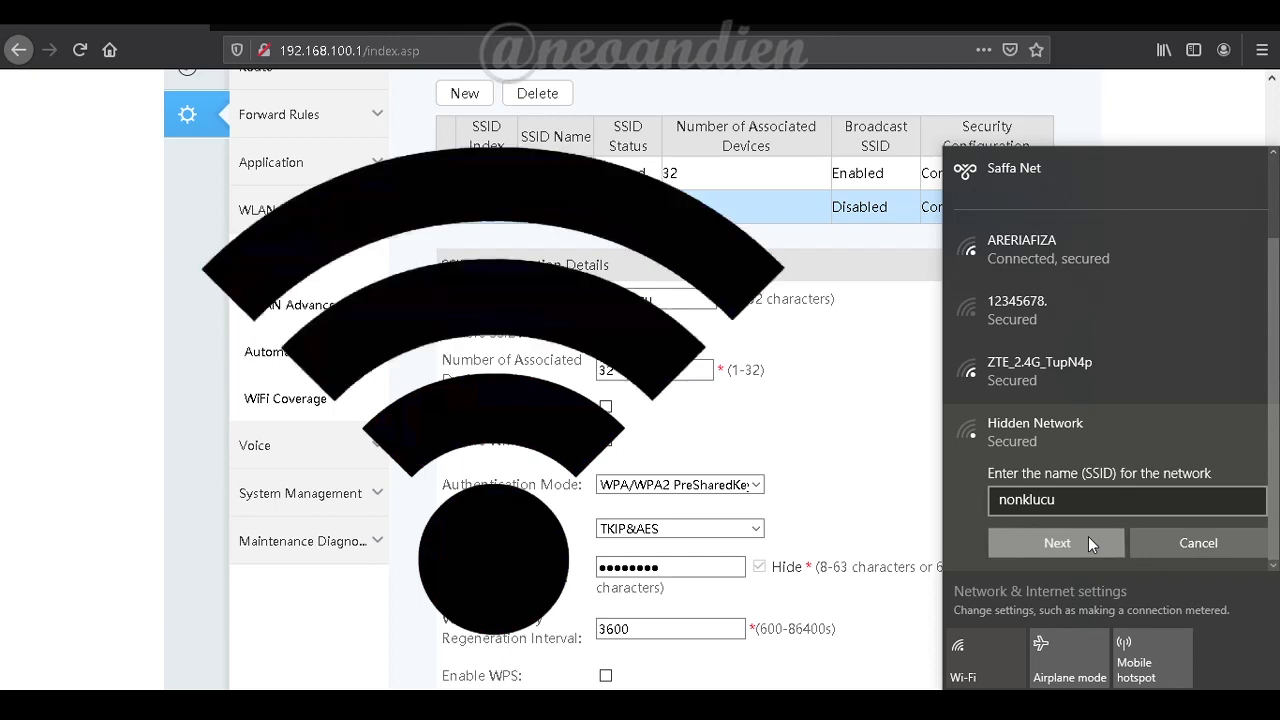
Step: Enter the network security key for the hidden network and proceed with the connection
text(******)
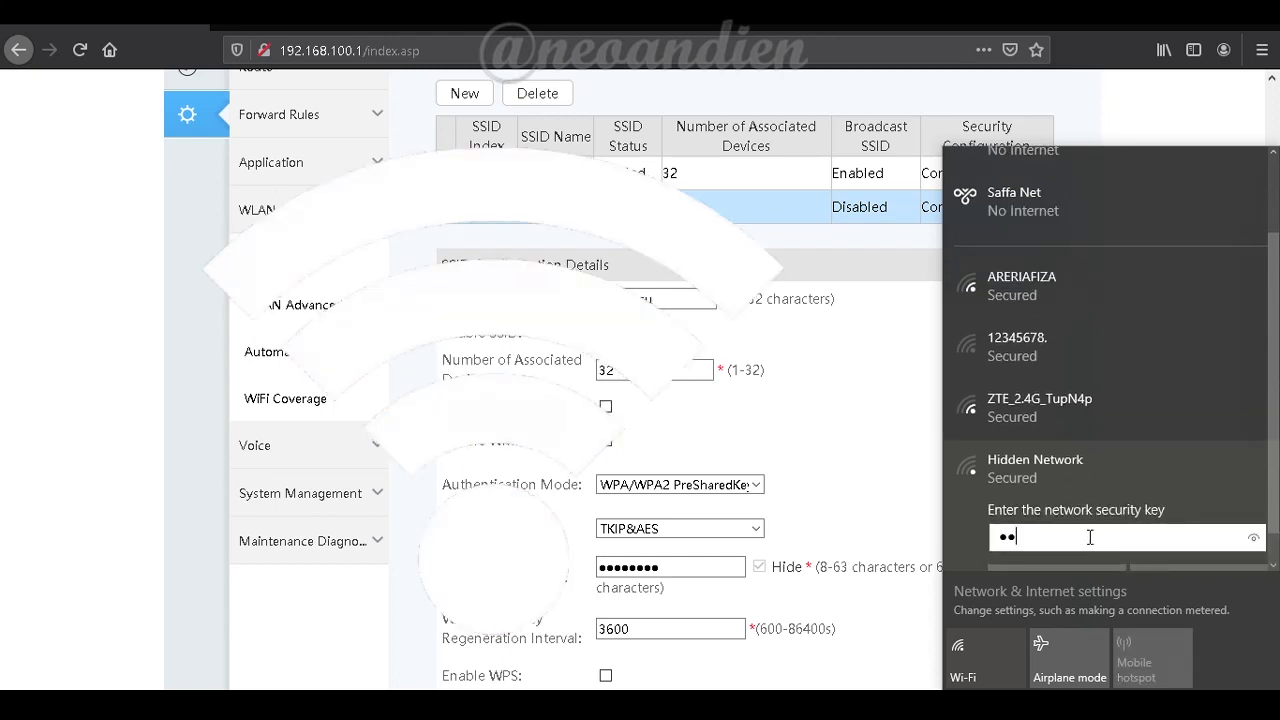
text(***)
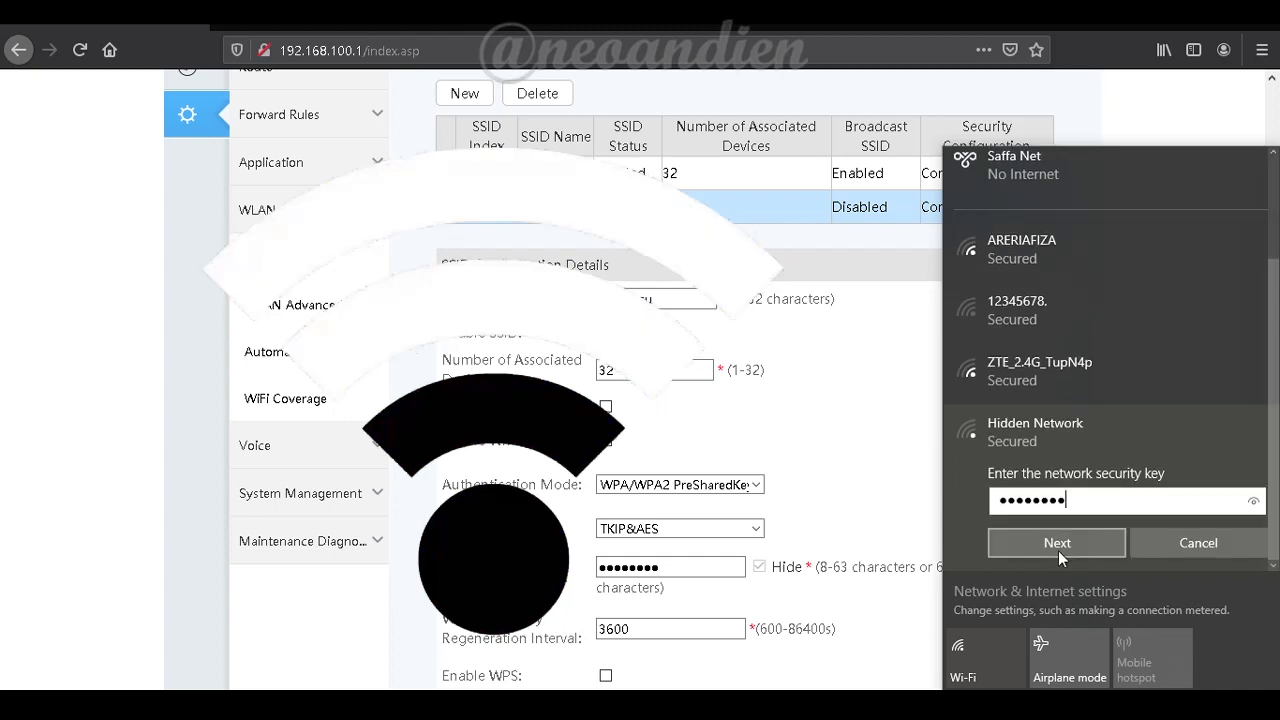
click(1057, 544)
click(1057, 544)
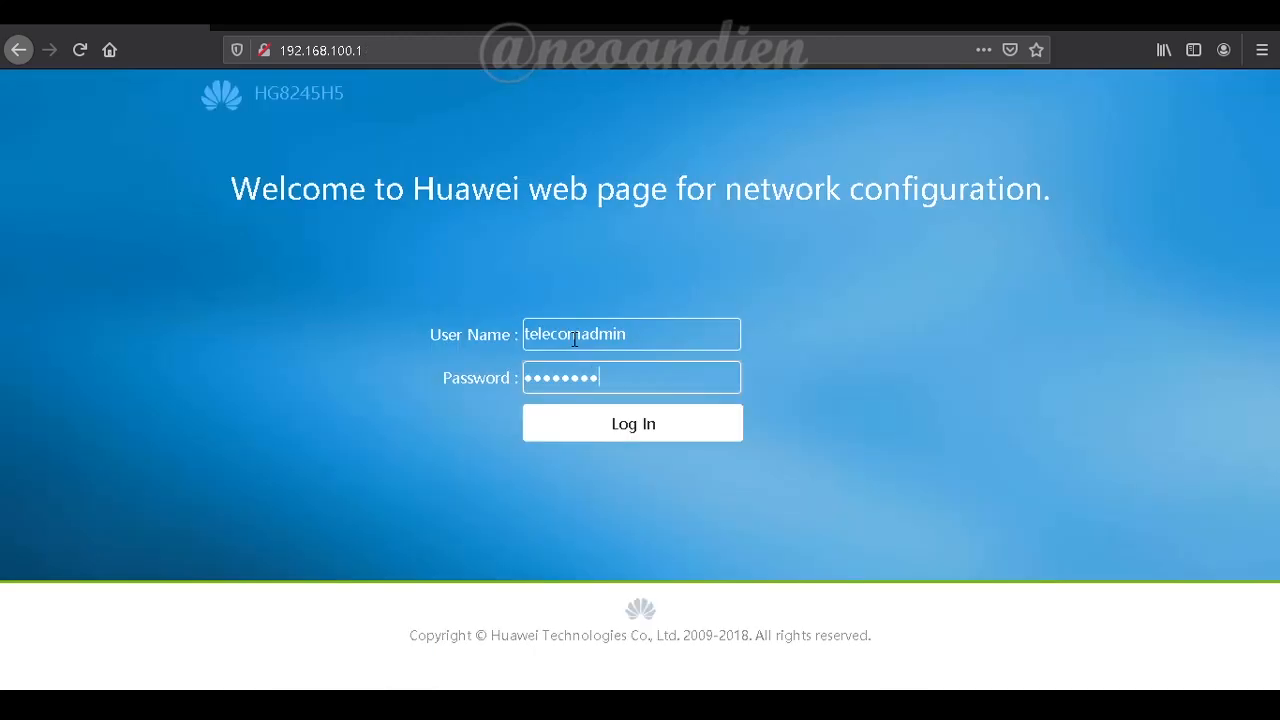
Step: Log in to the router's configuration page without saving the login, and open the advanced WLAN settings
key(Return)
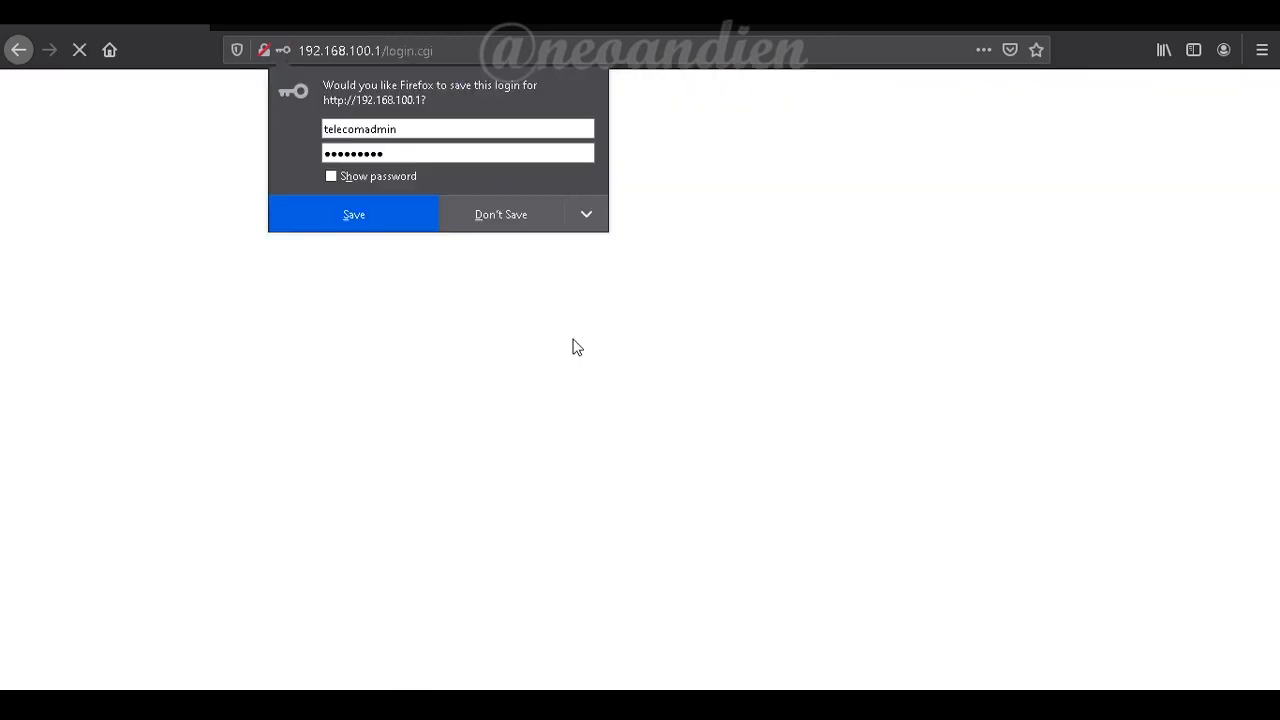
click(525, 212)
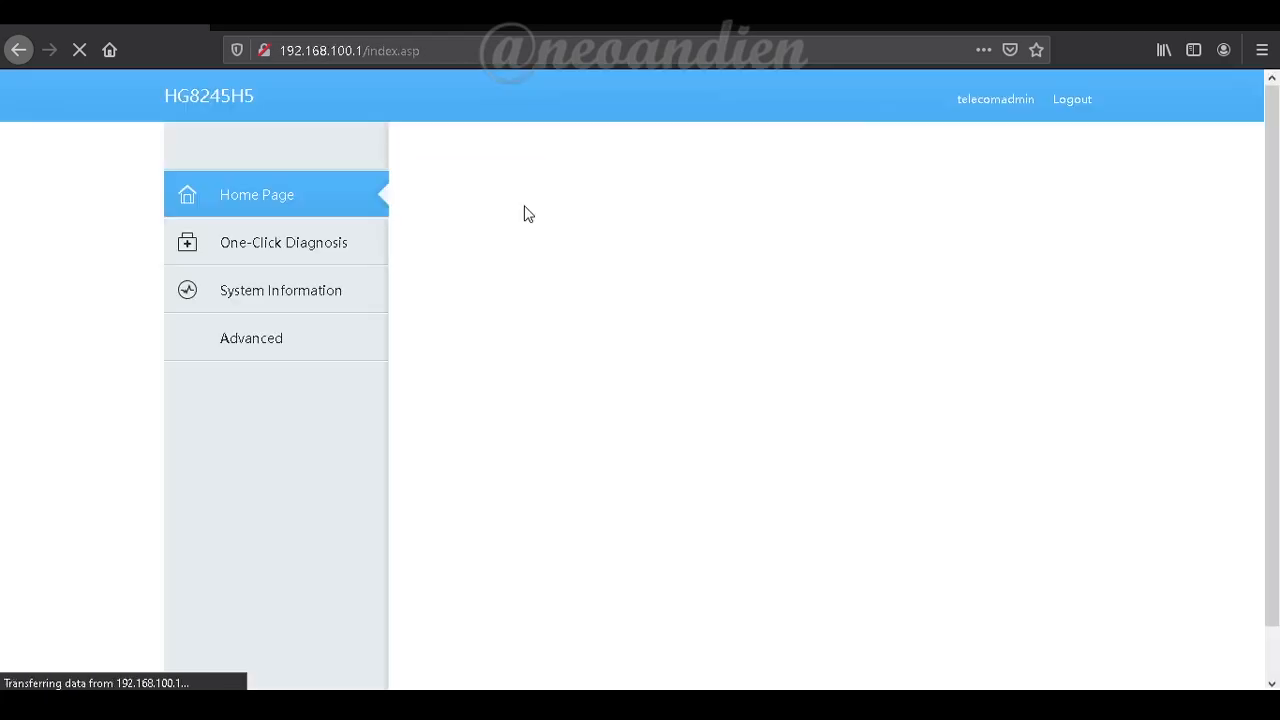
click(308, 340)
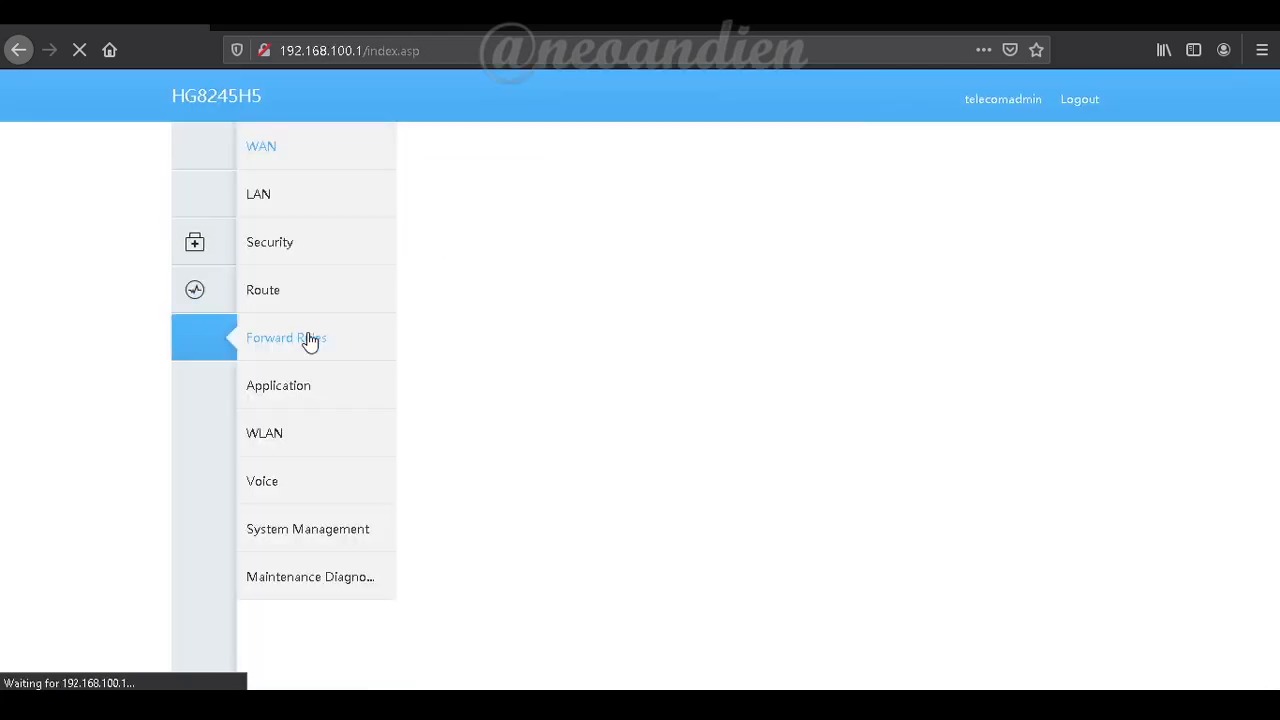
click(275, 435)
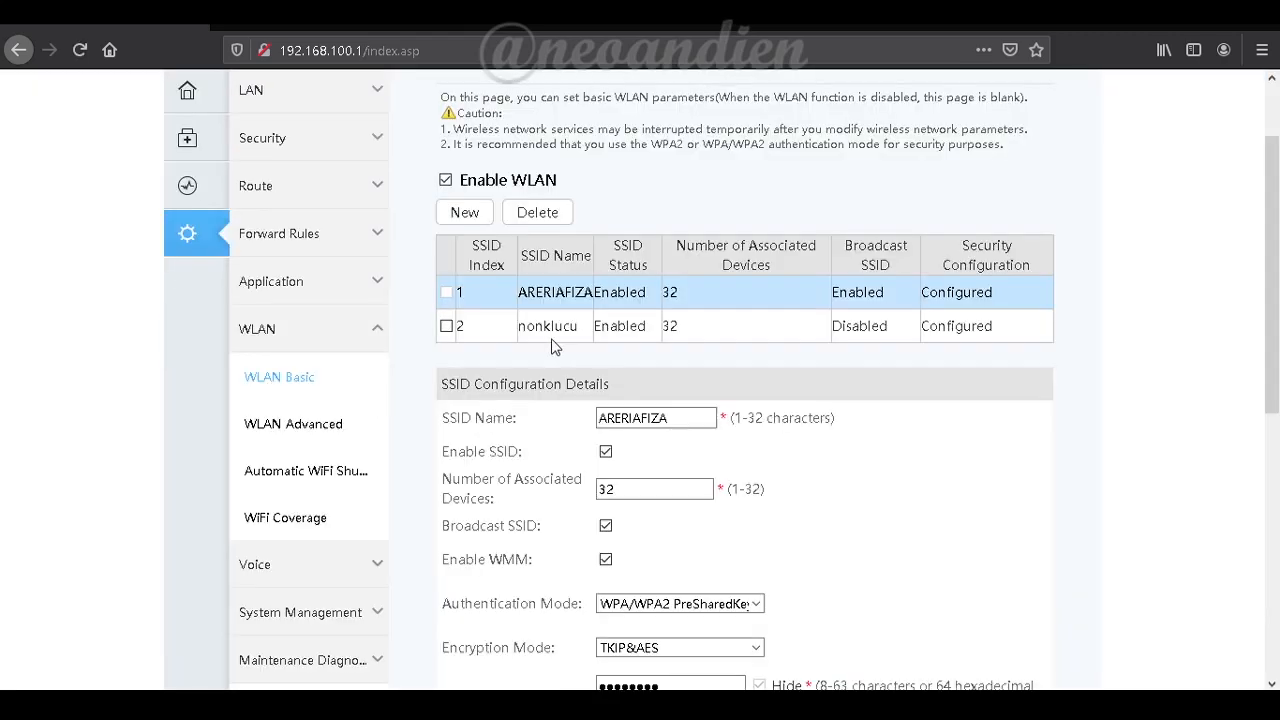
Step: Disable the original broadcast SSID at index 1 in WLAN Basic and apply the change
click(606, 452)
scroll(857, 514, down, 3)
scroll(857, 514, down, 2)
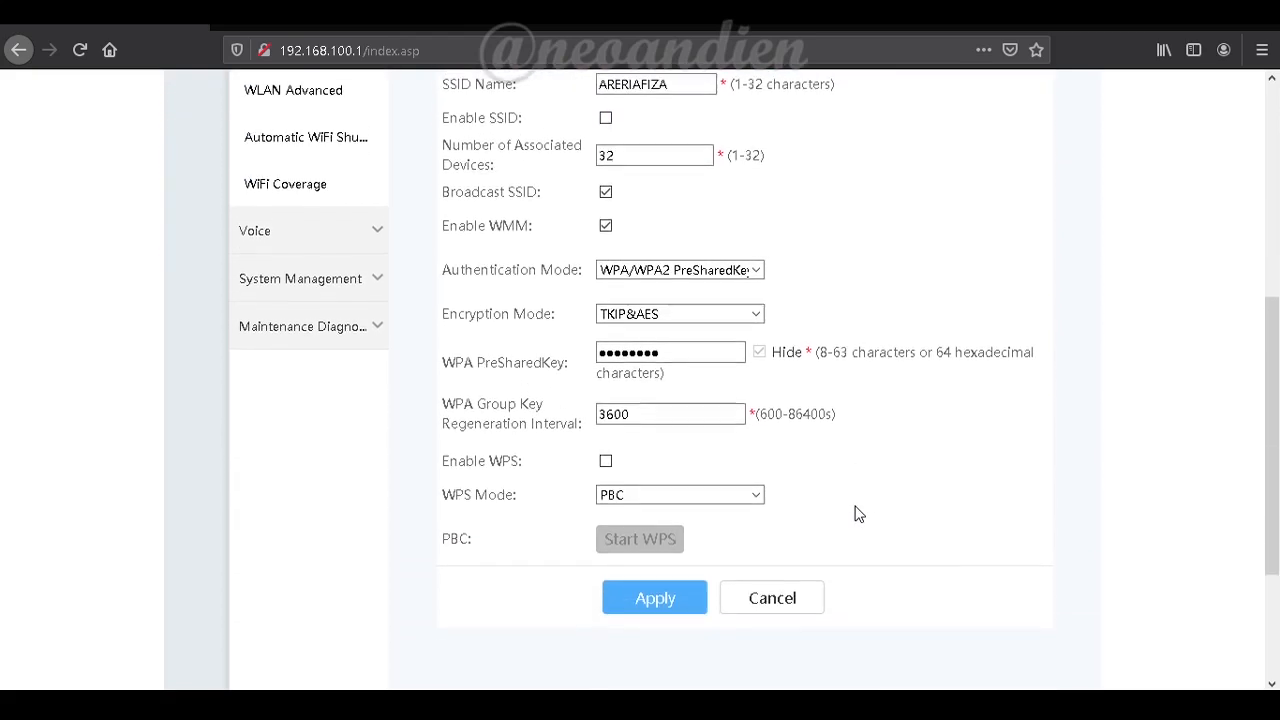
click(656, 552)
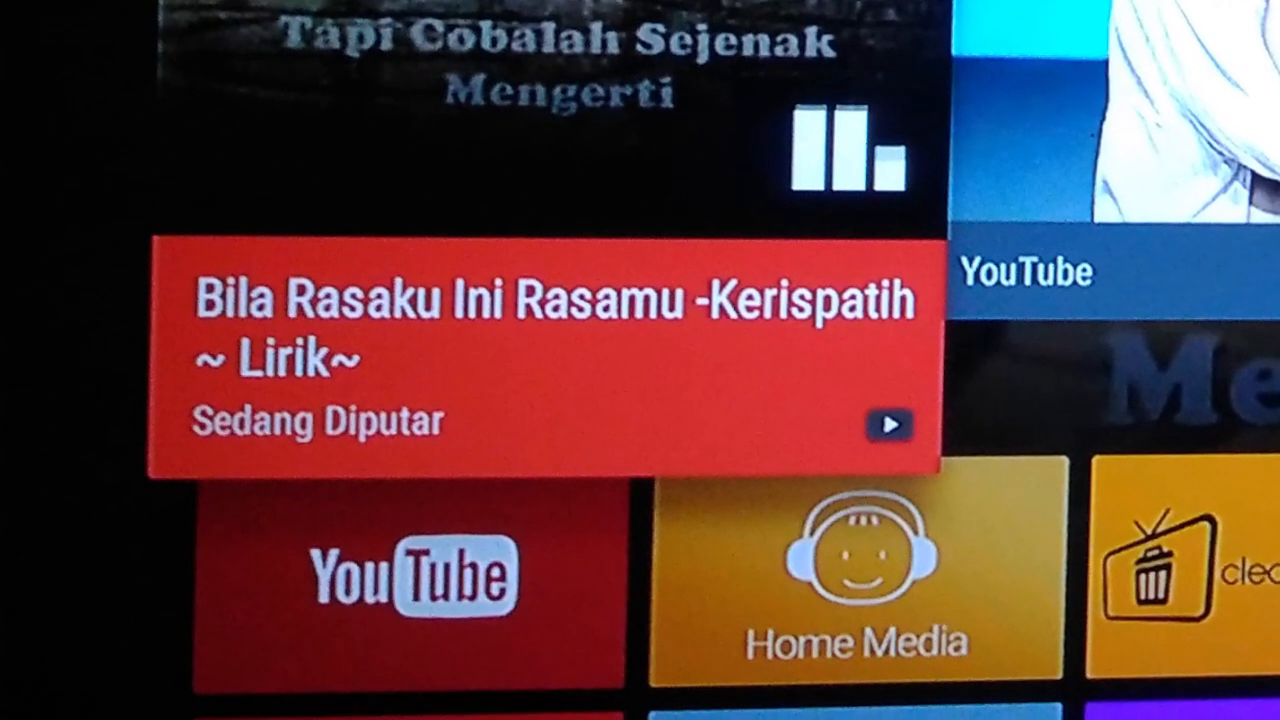
Step: Switch to the Android TV box and open its network settings (Jaringan)
key(Return)
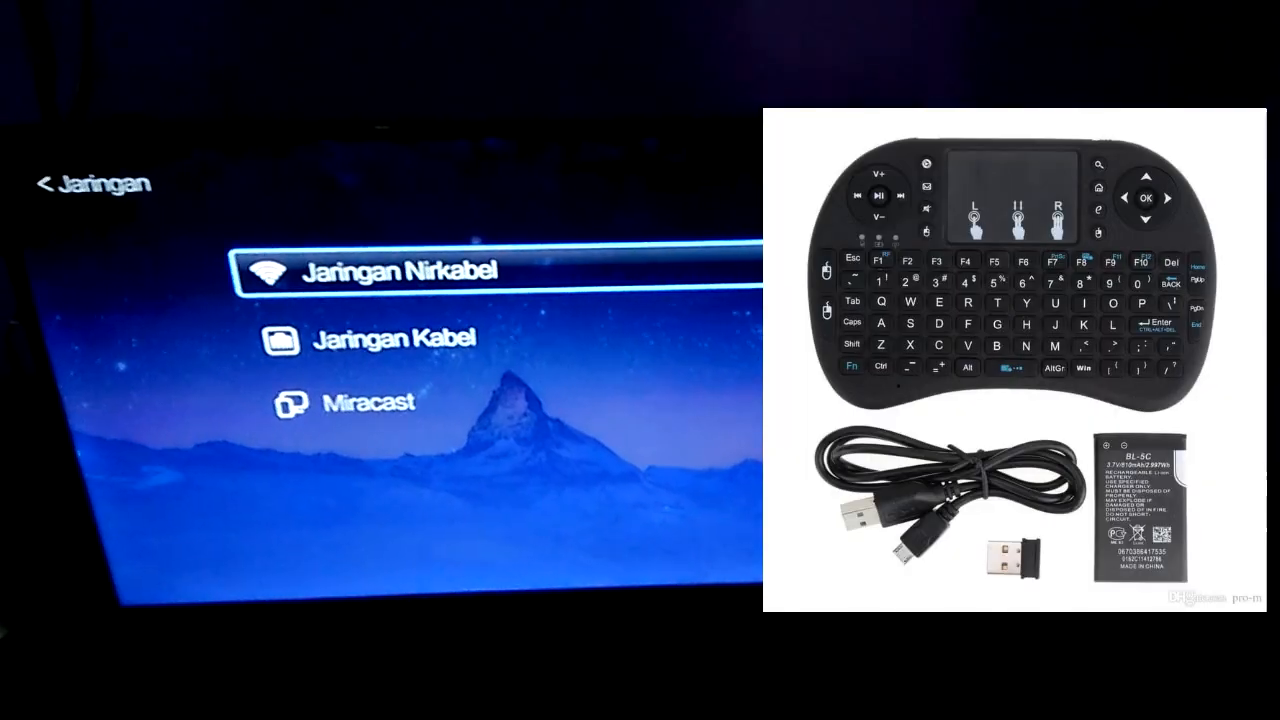